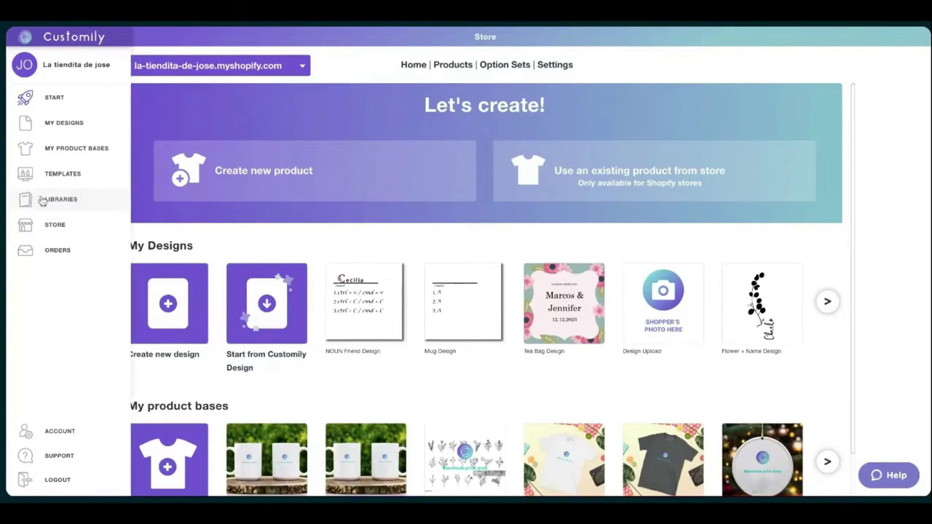
- Show the Image Libraries list and page through to page 3, where Flowers is listed
left_click(43, 202)
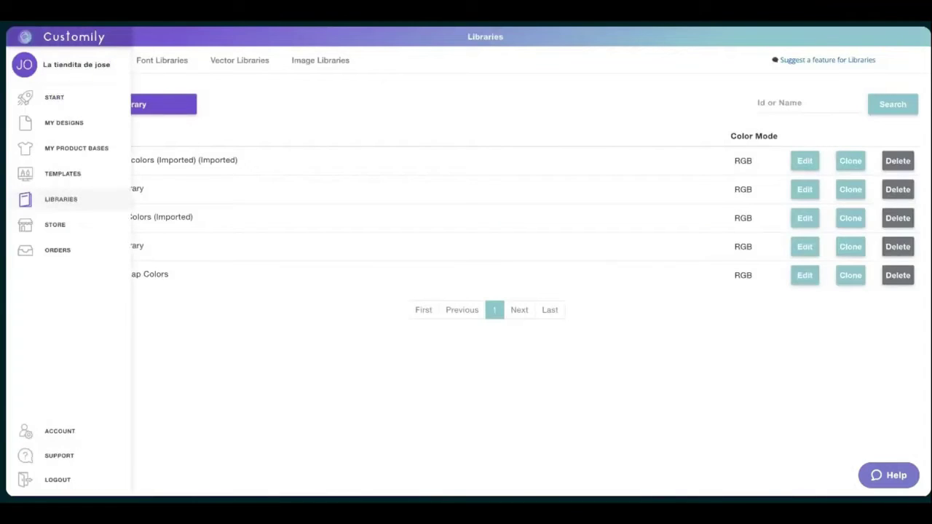
left_click(310, 63)
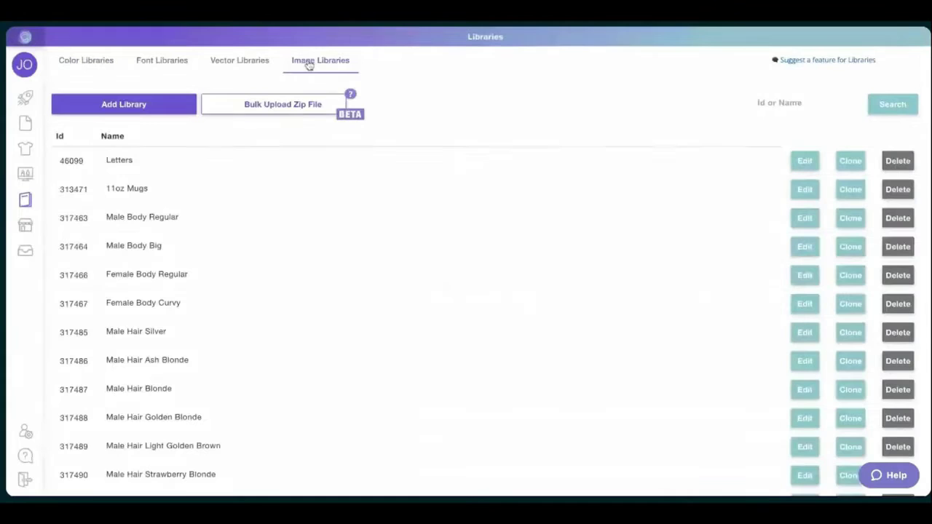
scroll(400, 442, "down", 3)
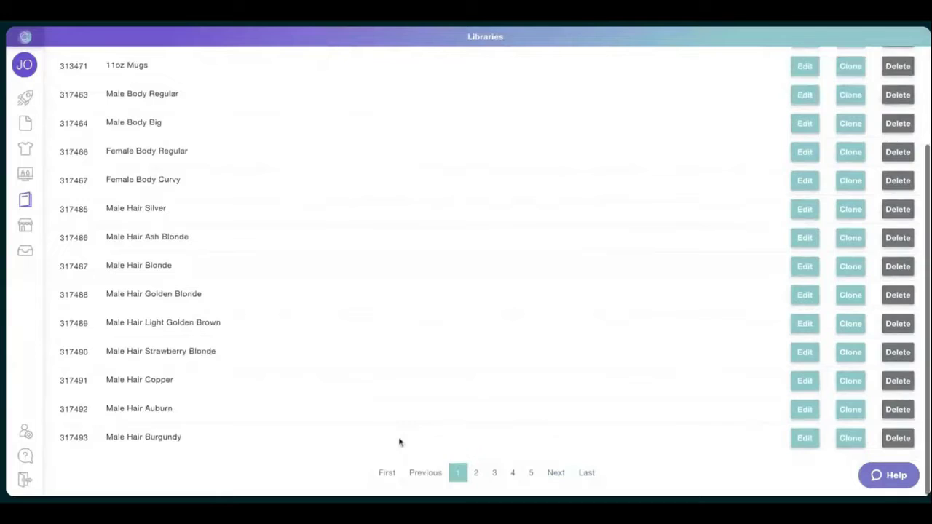
left_click(477, 472)
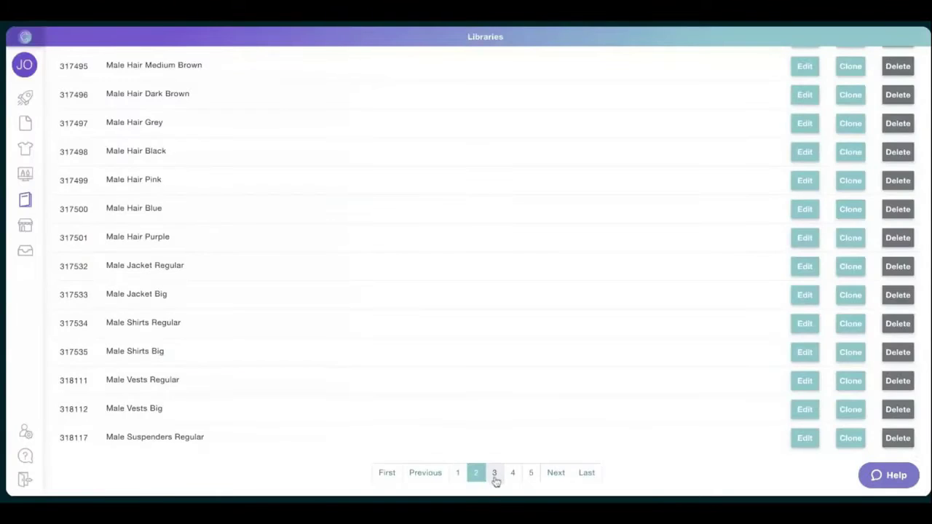
left_click(495, 478)
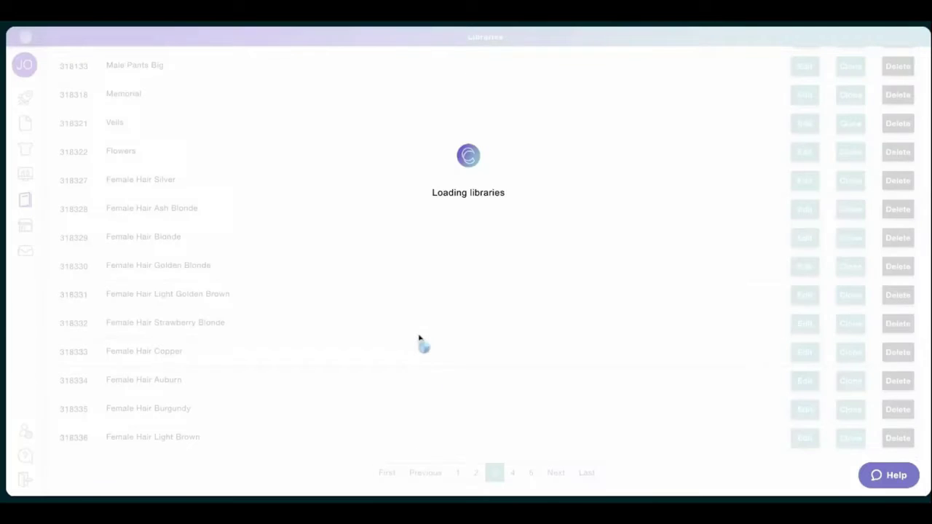
scroll(419, 338, "up", 3)
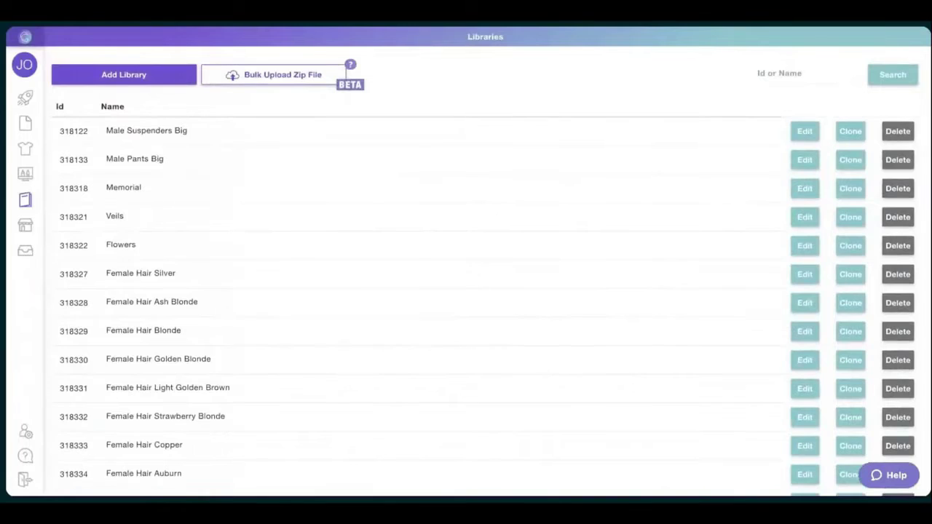
scroll(211, 179, "up", 1)
mouse_move(81, 73)
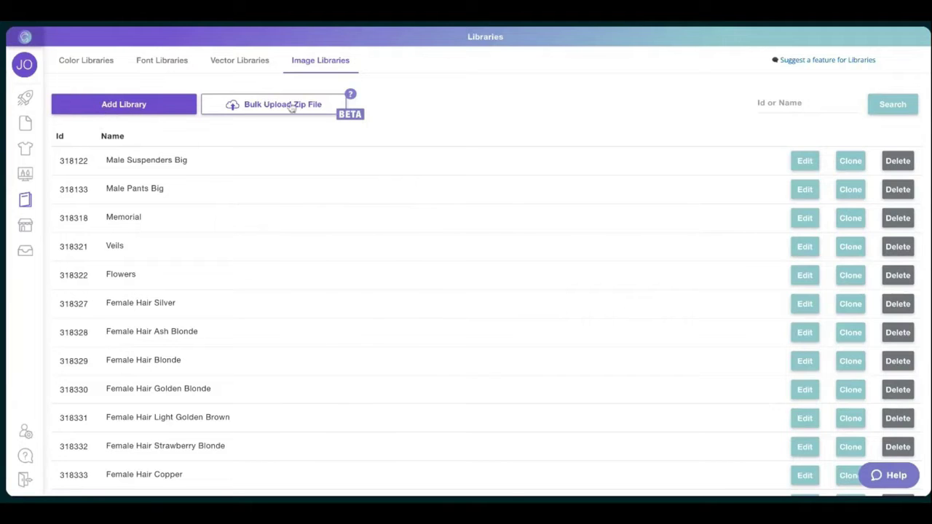
- Add an image library named 'Flowers' in place of the default 'My library'
left_click(115, 110)
left_click(470, 260)
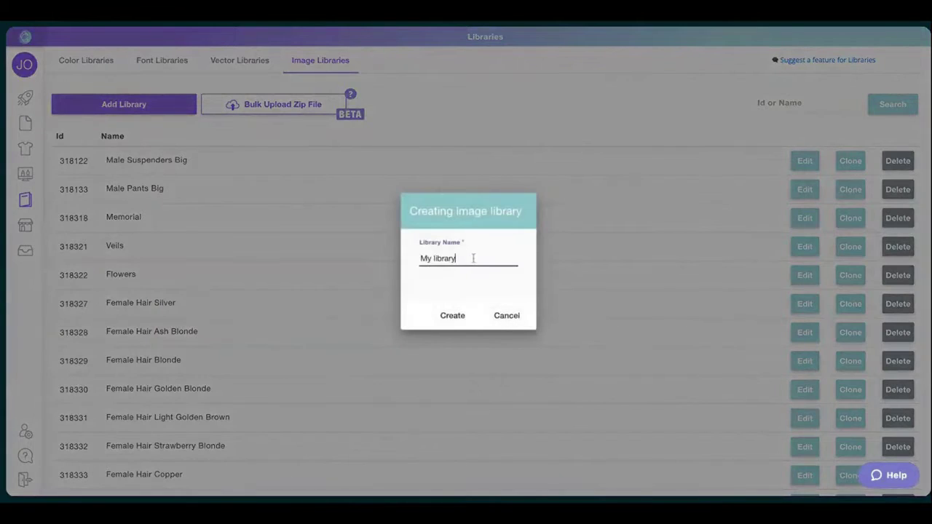
key("ctrl+a")
type("Flowers")
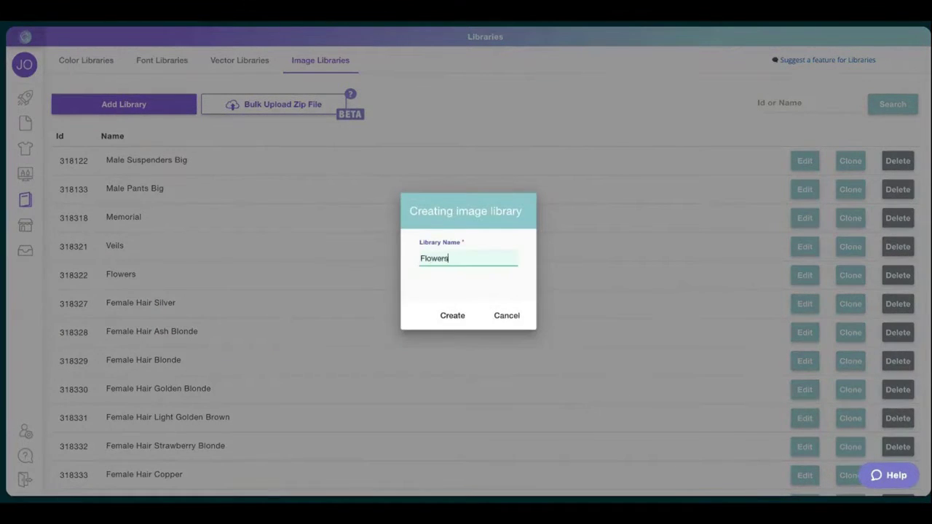
left_click(458, 318)
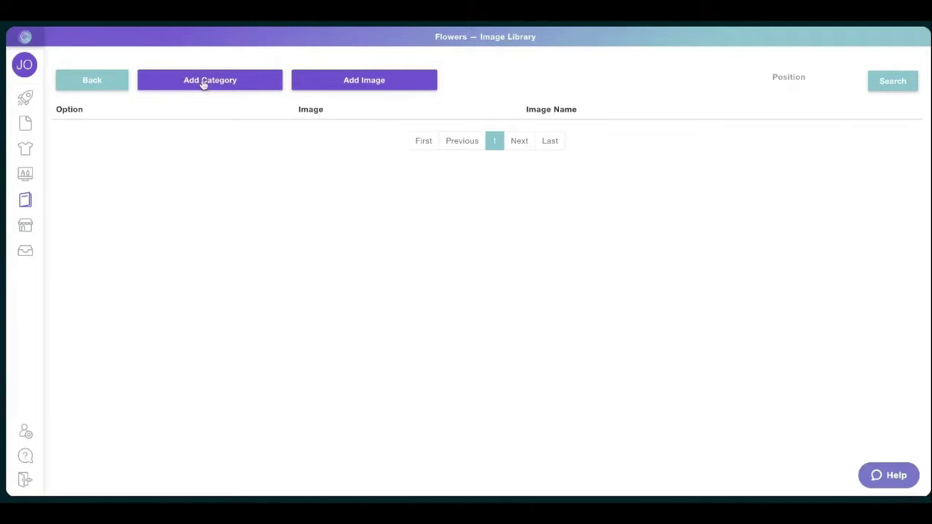
- Upload four flower images (Swatch 1, 2, 5, 6) into Flowers, starting at image position 2
left_click(362, 89)
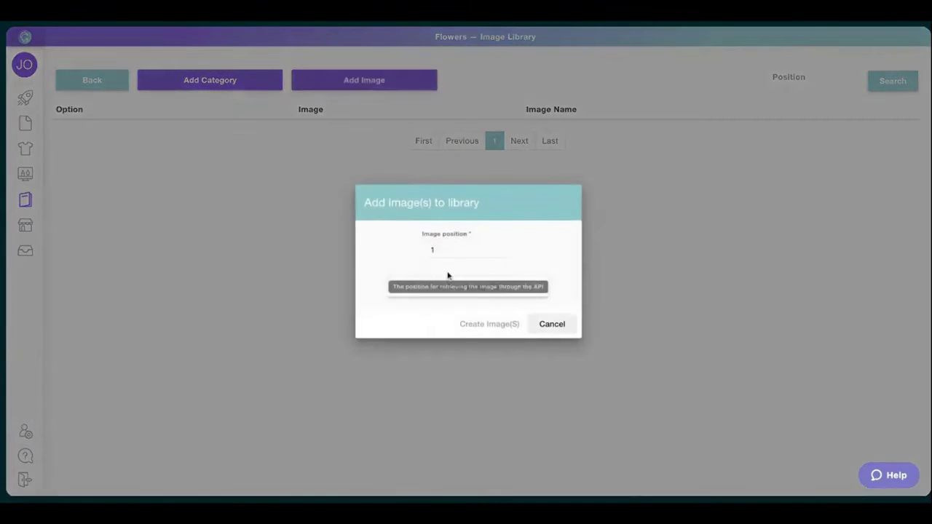
left_click(489, 252)
type("2")
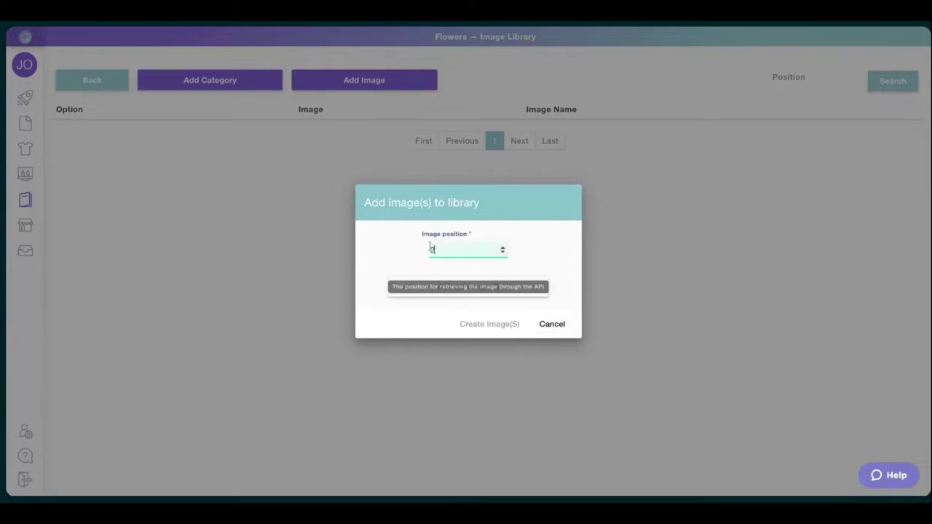
left_click(503, 252)
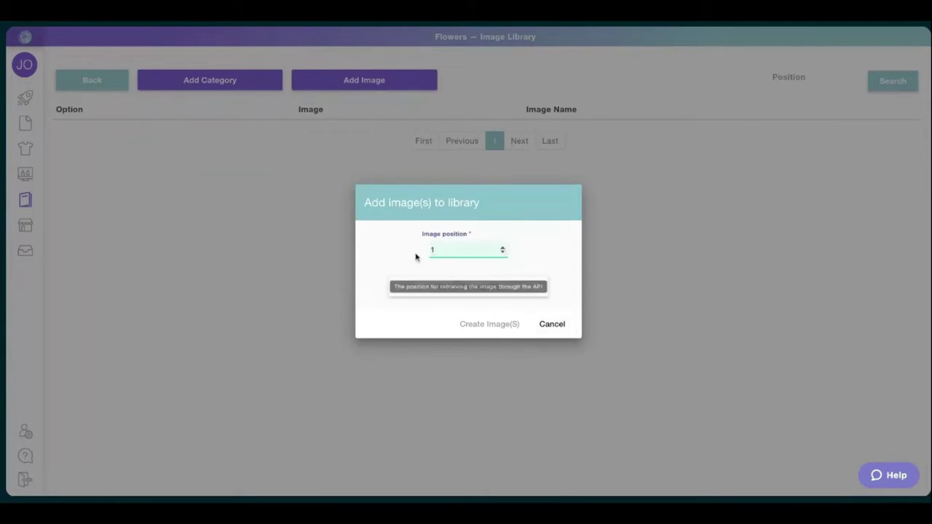
left_click(503, 247)
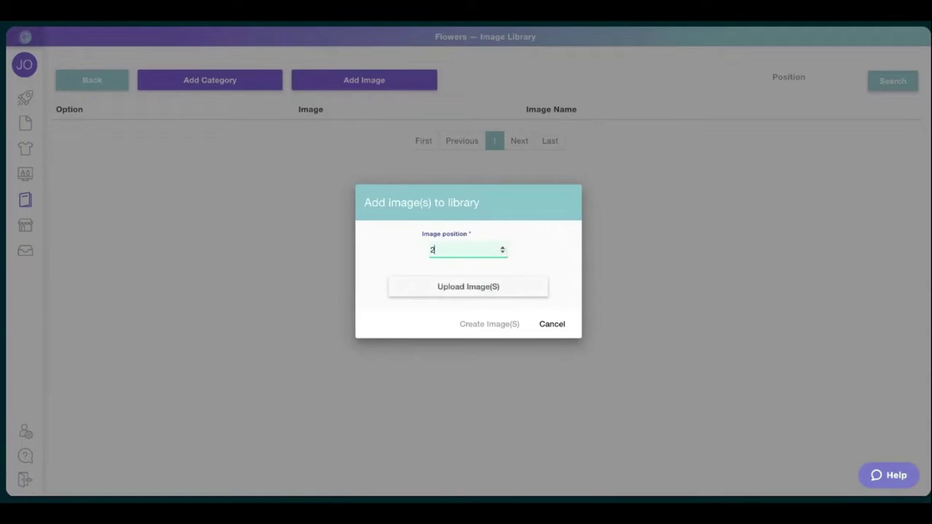
left_click(469, 286)
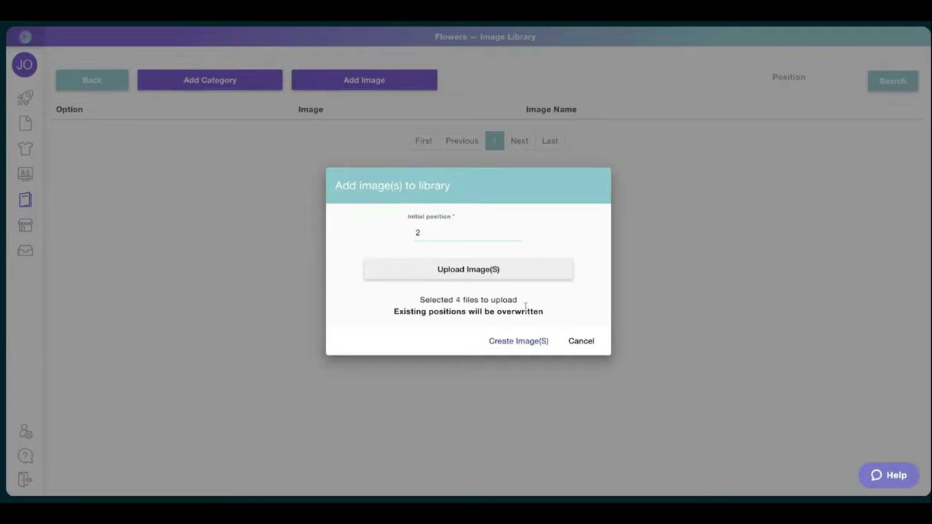
left_click(512, 340)
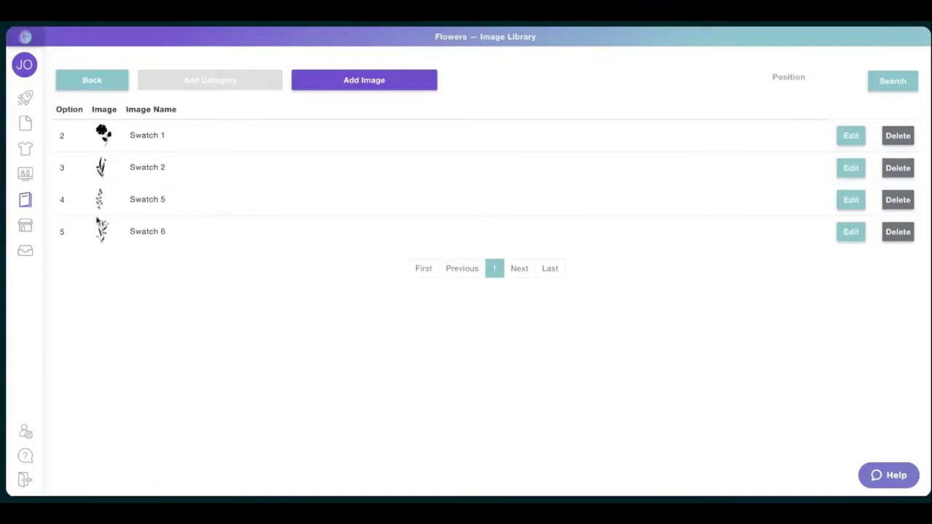
- Create a new design called Sample Design from My Designs
mouse_move(29, 137)
left_click(58, 132)
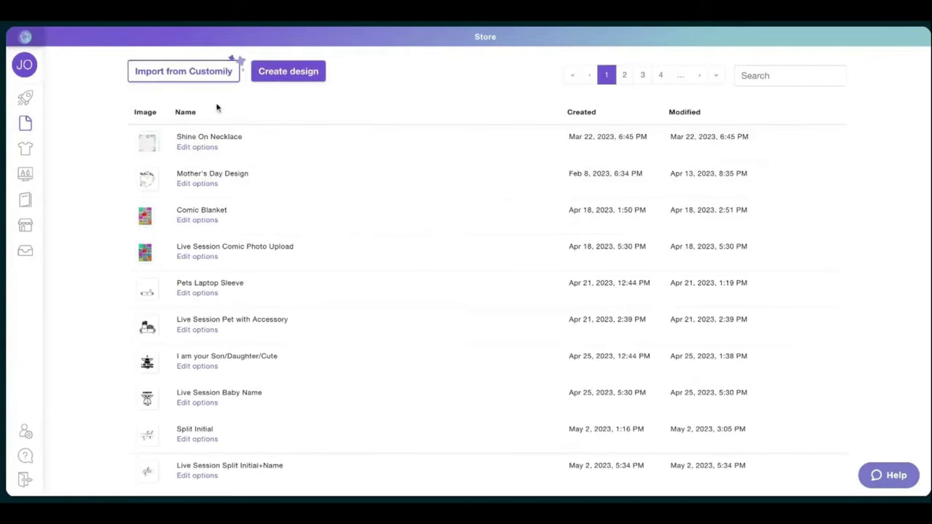
left_click(286, 73)
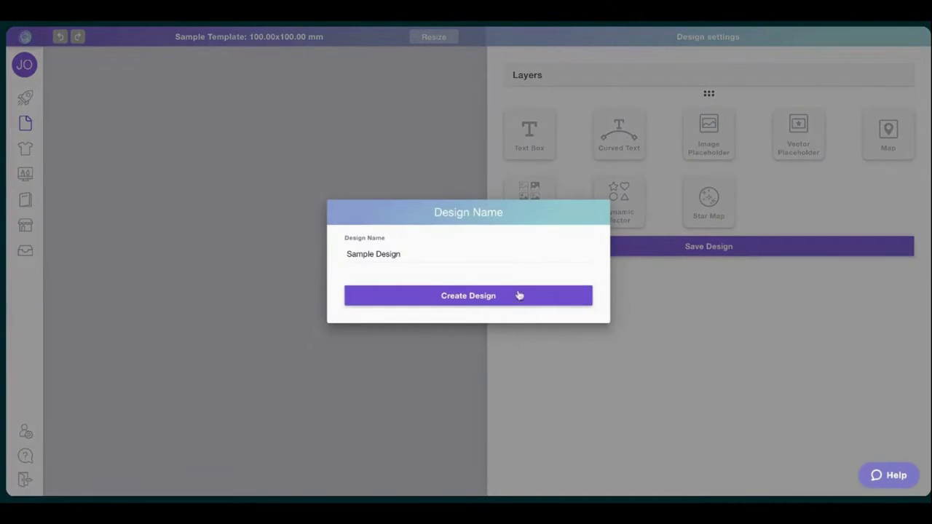
left_click(520, 295)
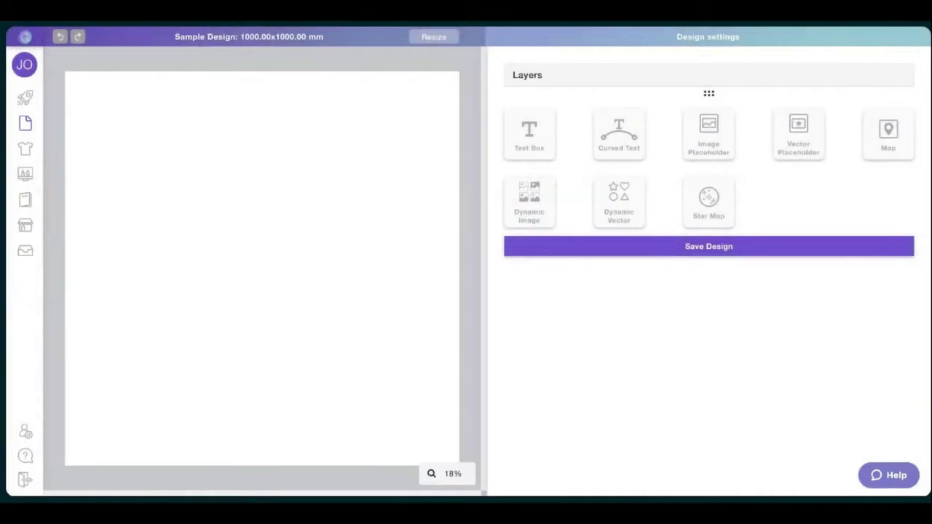
- Add a Dynamic Image element and link it to the Flowers library found by searching 'flower'
left_click(530, 201)
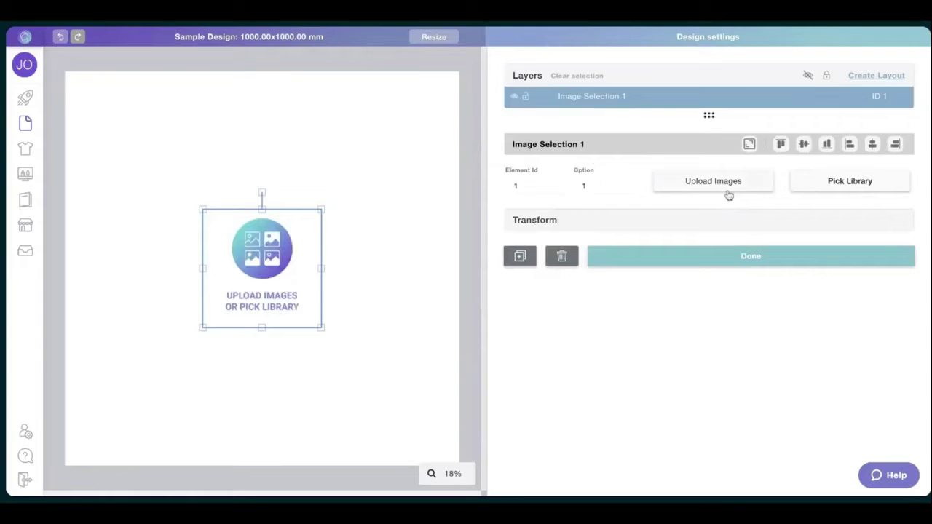
left_click(846, 186)
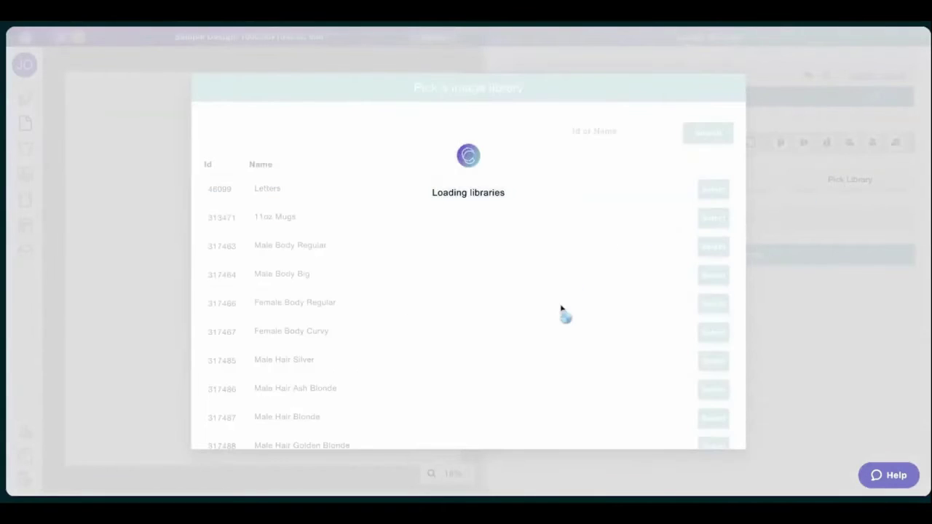
scroll(560, 318, "down", 1)
scroll(556, 320, "down", 3)
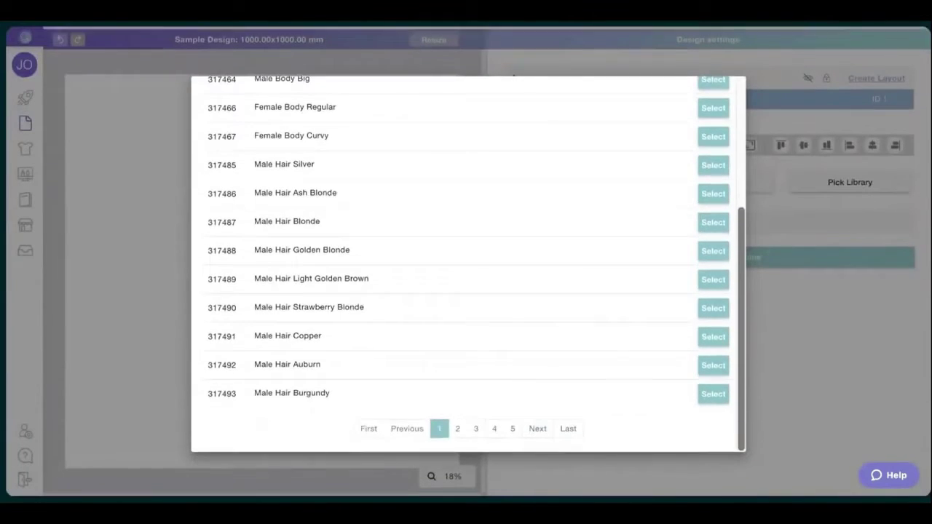
scroll(557, 320, "up", 2)
scroll(515, 73, "up", 2)
left_click(625, 134)
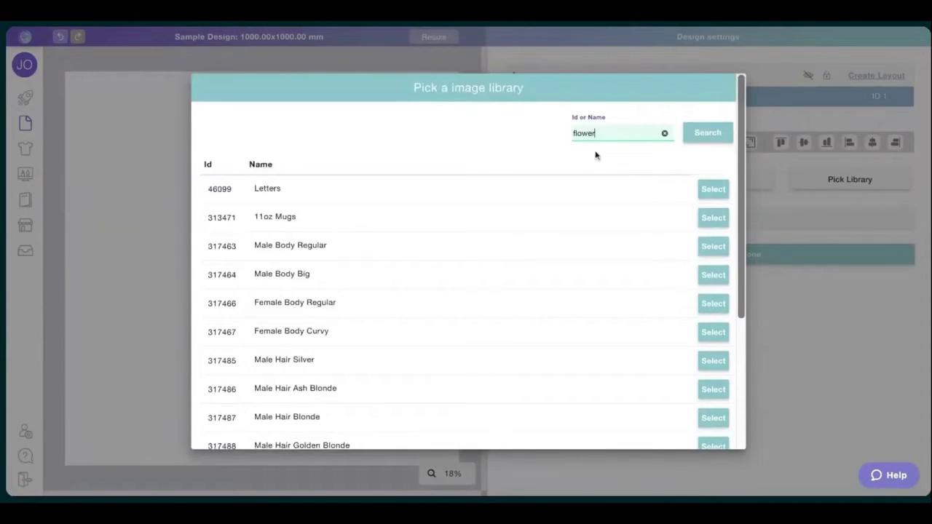
left_click(691, 136)
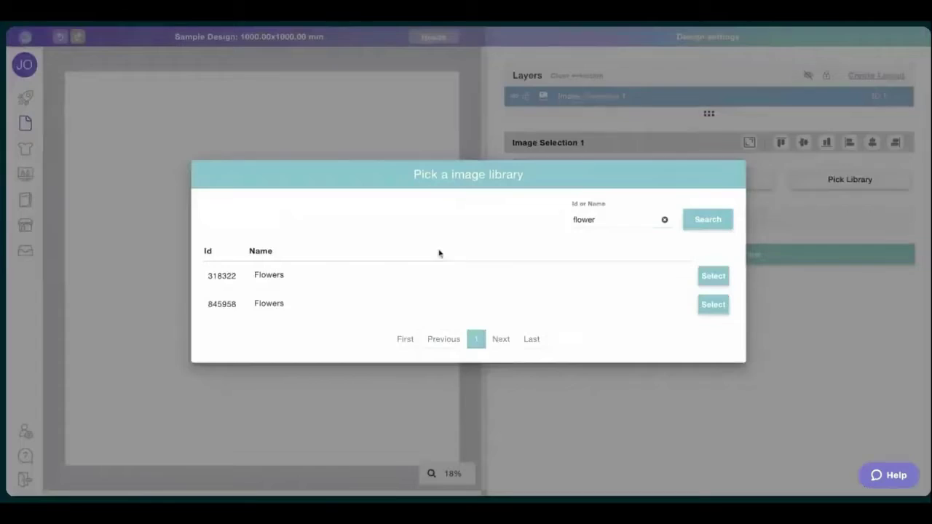
left_click(716, 277)
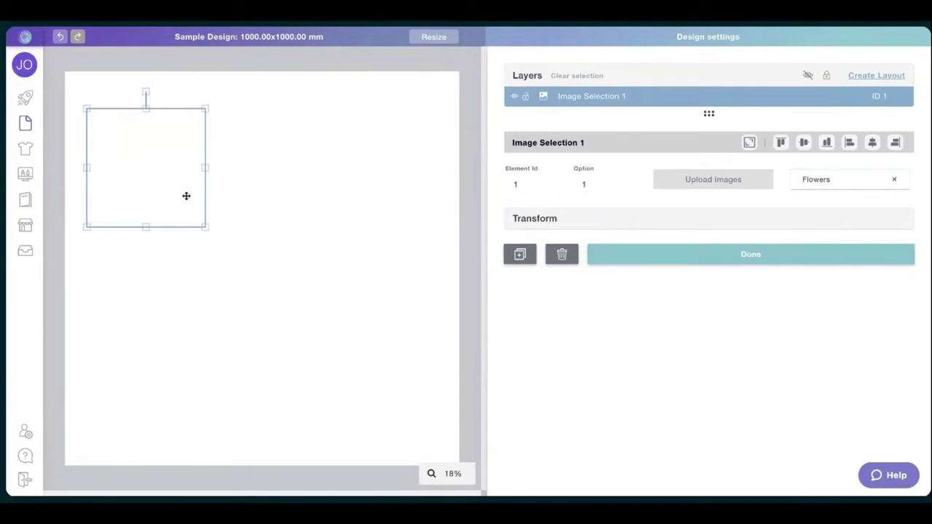
- Relink Image Selection 1 to the Flowers library, set Option 2, and close its settings
left_click(627, 183)
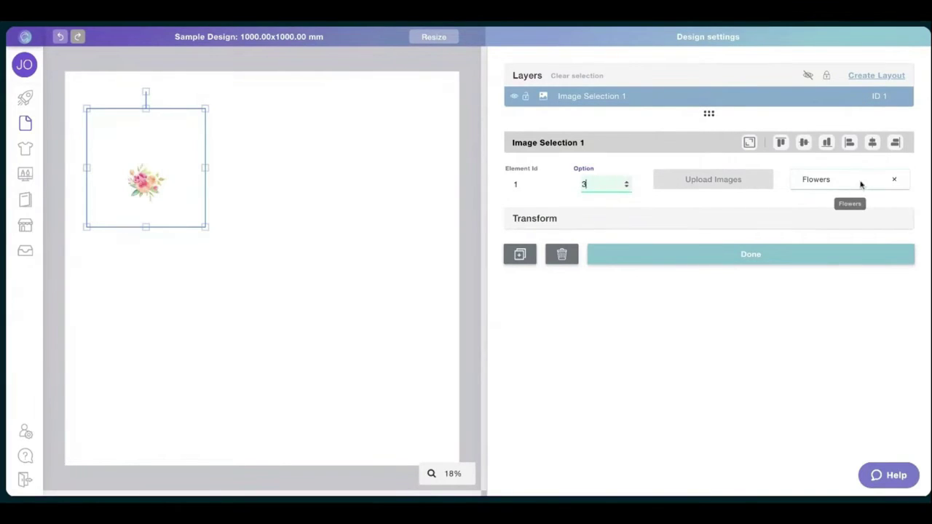
left_click(894, 179)
left_click(849, 179)
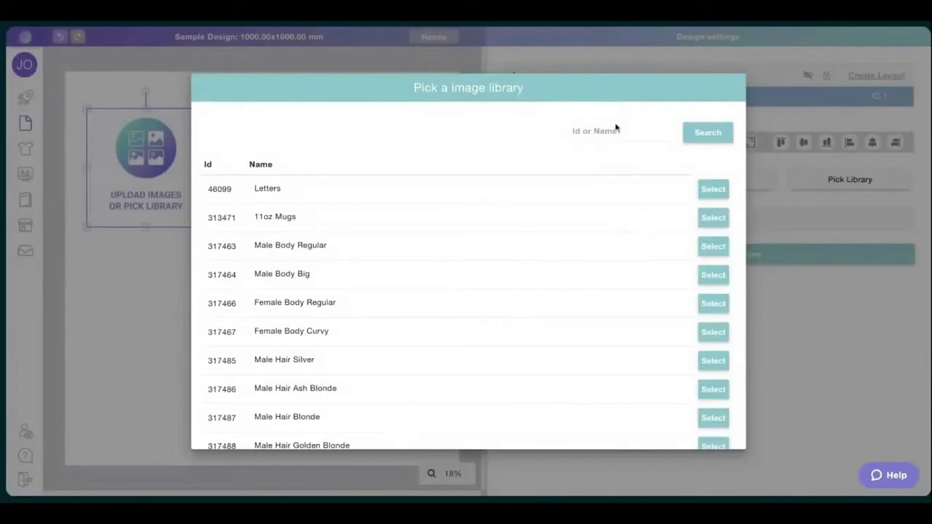
left_click(605, 134)
type("tlowers")
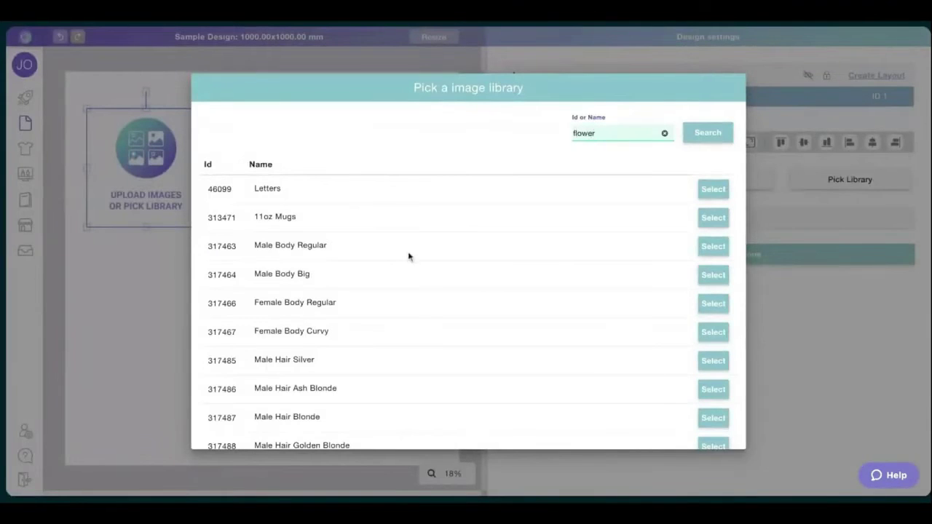
key("Return")
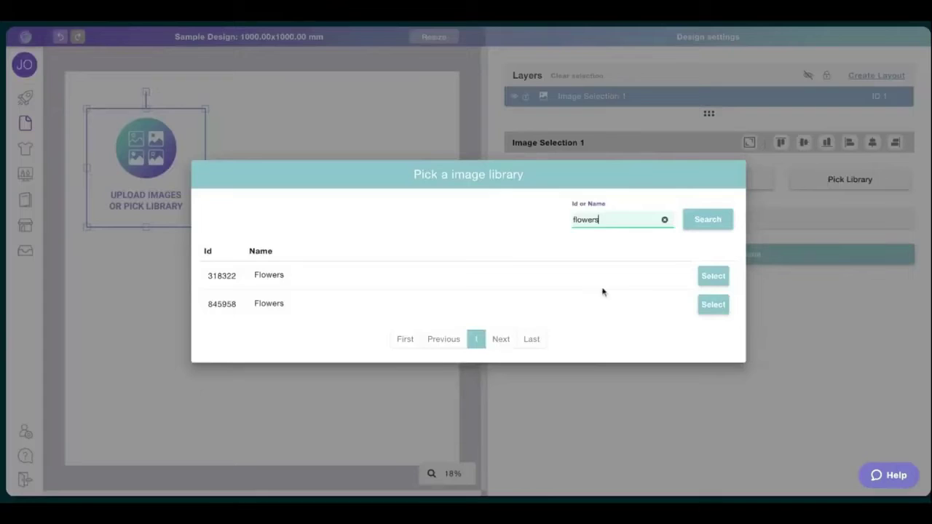
left_click(711, 304)
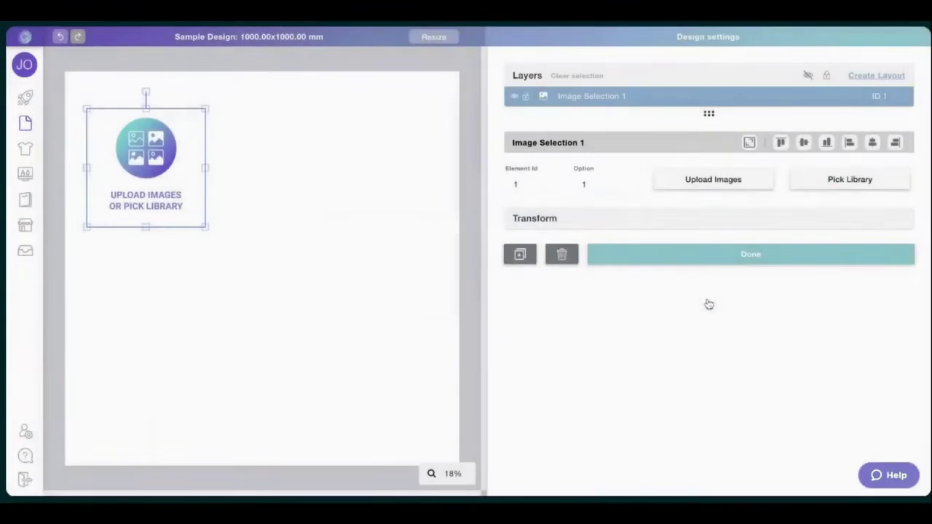
left_click(625, 182)
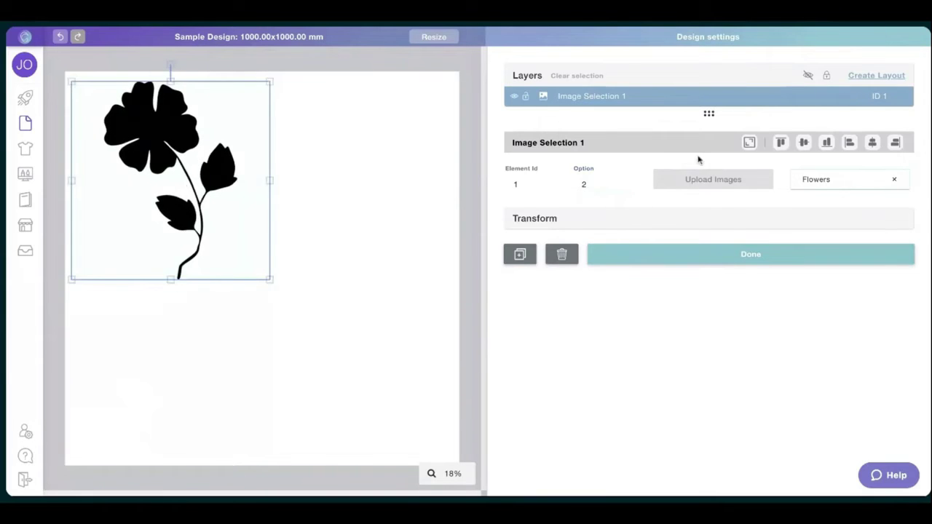
left_click(655, 265)
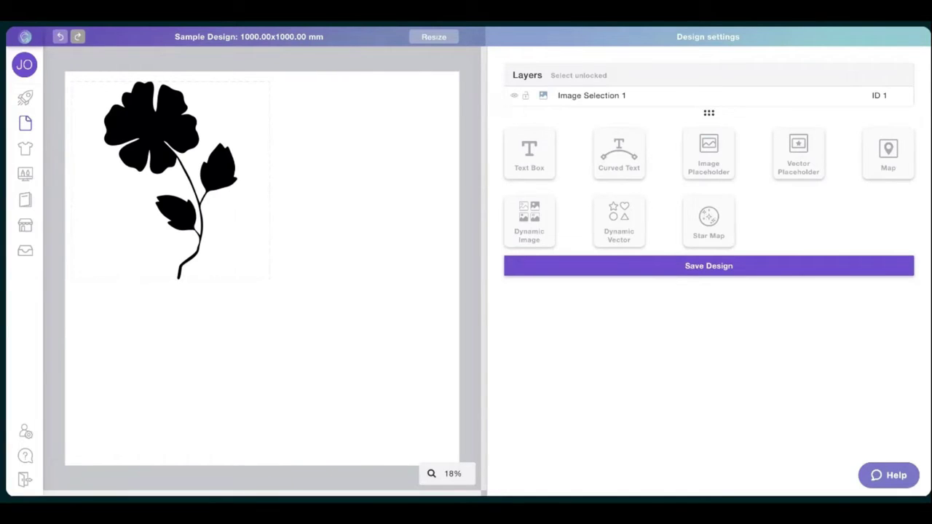
- Add a text box reading 'You are prettiest flower in the garden'
left_click(518, 149)
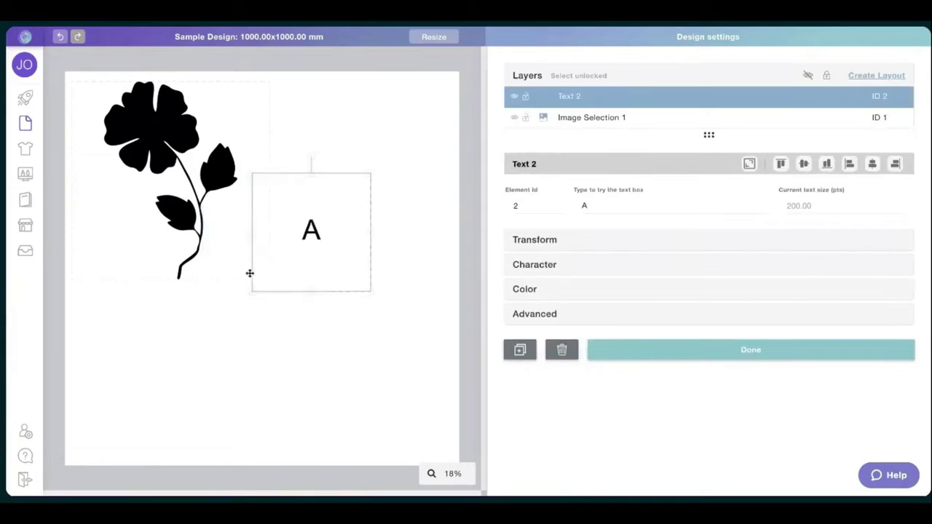
left_click(599, 205)
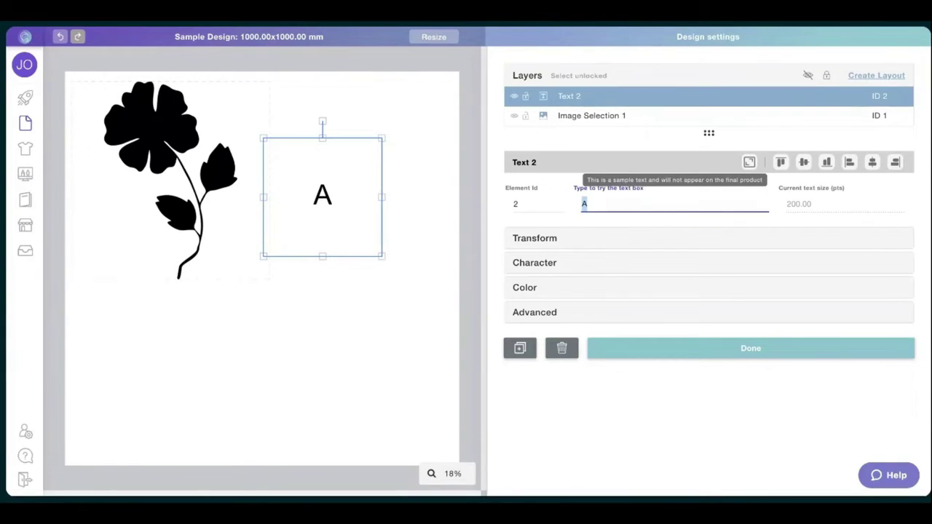
type("You are pre")
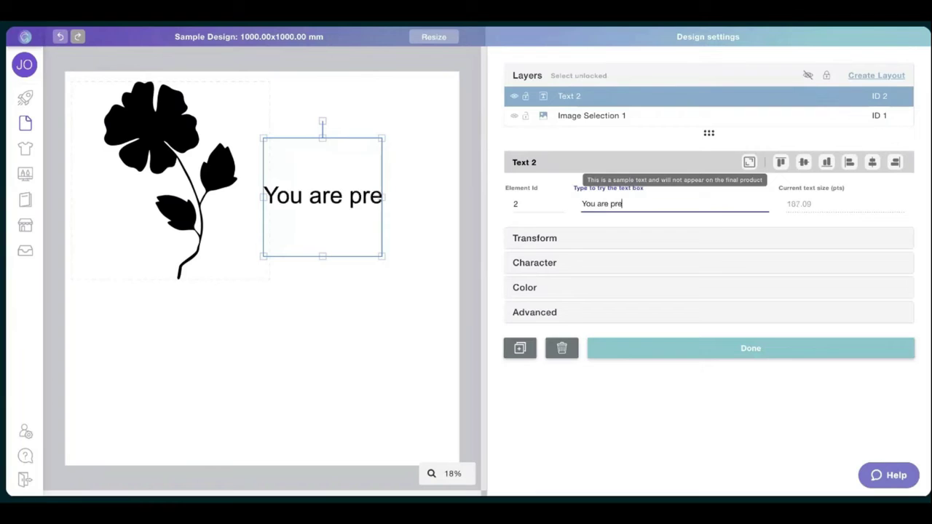
type("ttioest")
key("BackSpace")
key("BackSpace")
key("BackSpace")
key("BackSpace")
type("ie")
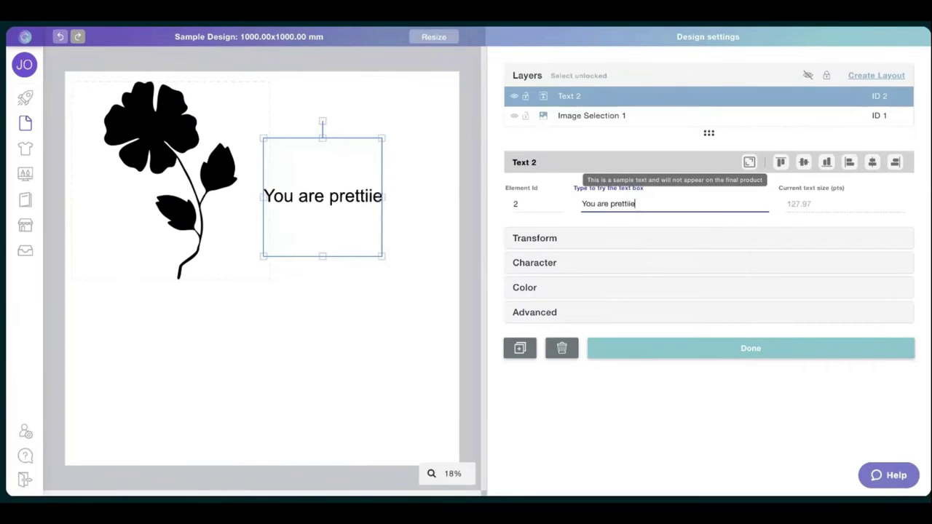
key("BackSpace")
key("BackSpace")
type("est")
key("BackSpace")
key("BackSpace")
key("BackSpace")
type("s")
key("BackSpace")
type("es")
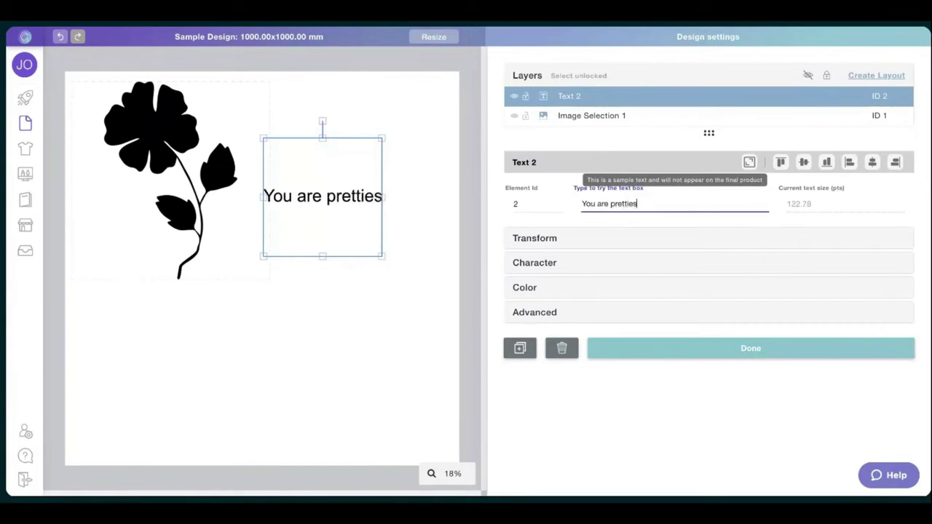
type("t flower ")
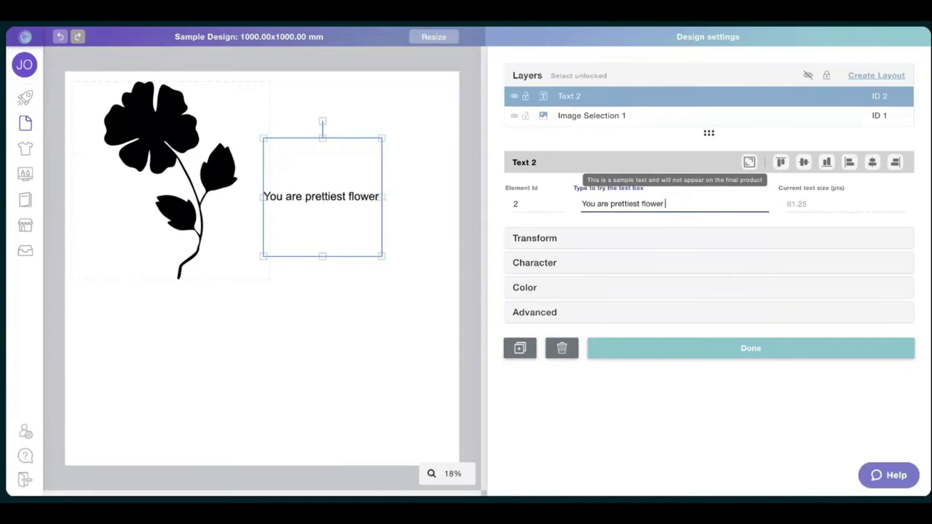
type("in the garden")
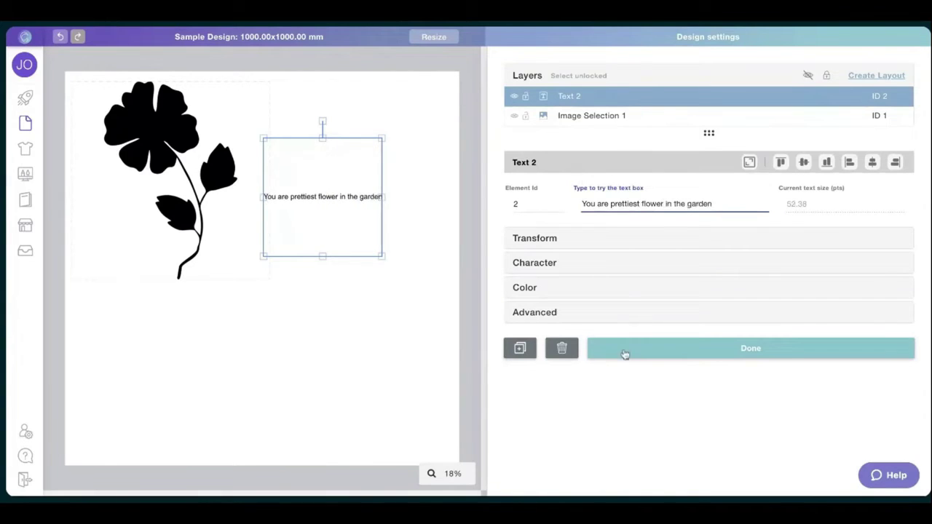
left_click(625, 354)
- Enlarge the phrase's text box and position it above the flower image
left_click(375, 197)
left_click_drag(382, 197, 457, 198)
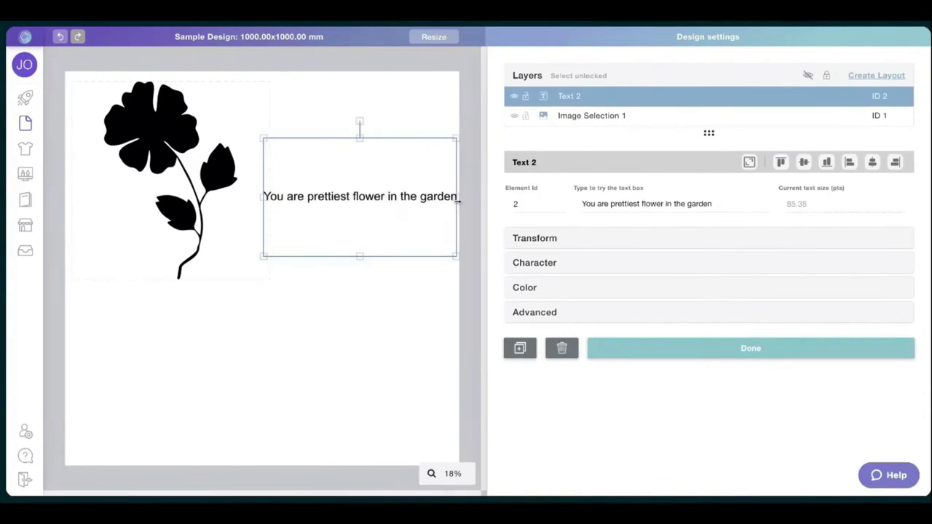
left_click_drag(268, 260, 308, 216)
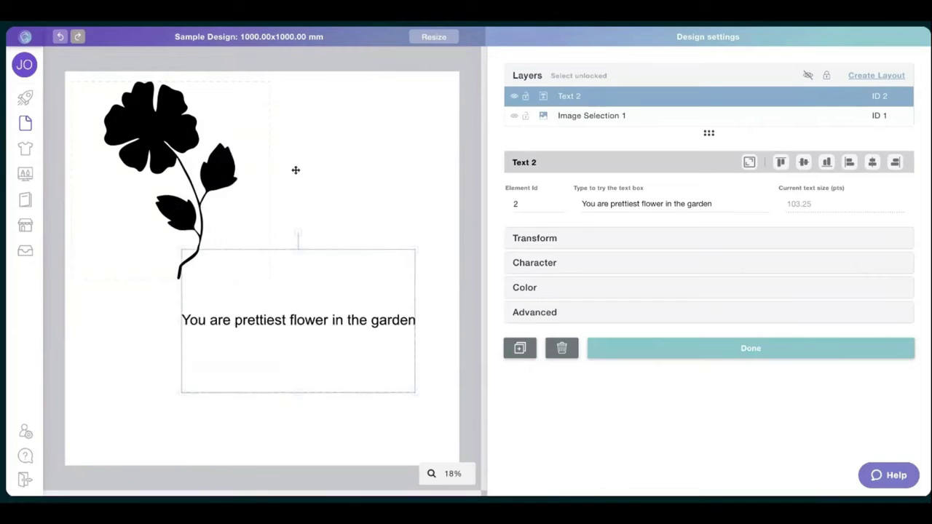
left_click_drag(295, 305, 309, 304)
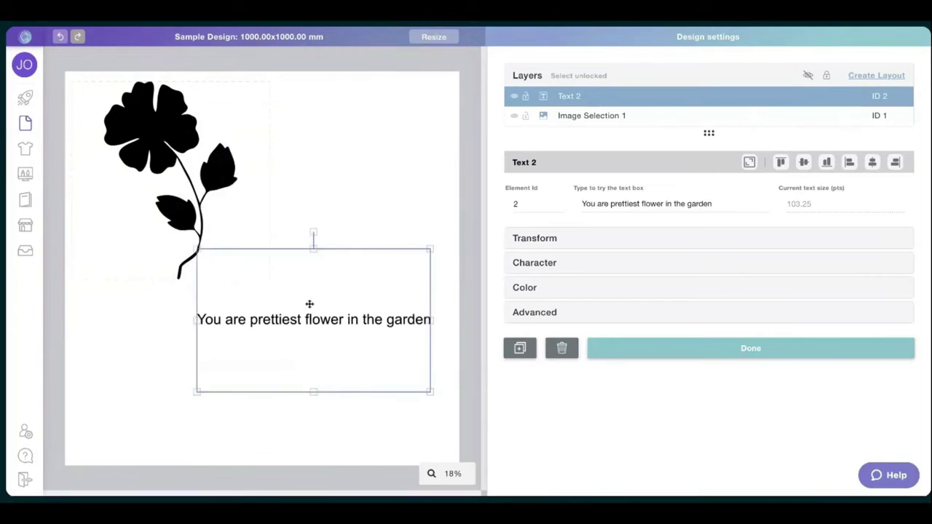
left_click(145, 167)
left_click(355, 339)
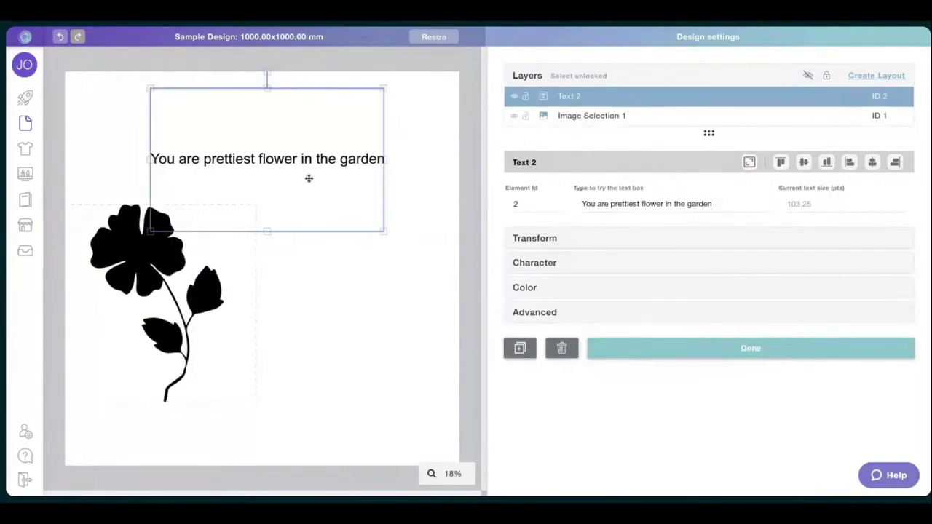
left_click(147, 239)
left_click(217, 141)
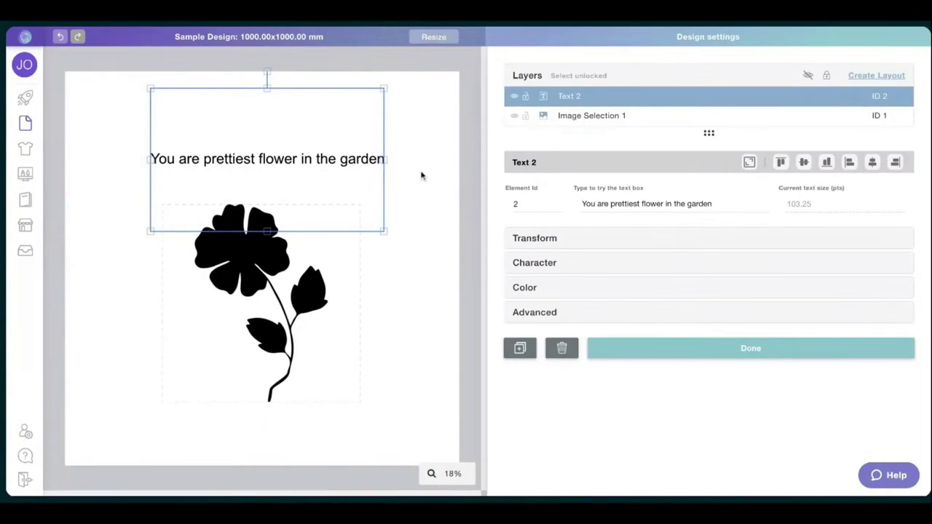
left_click(301, 318)
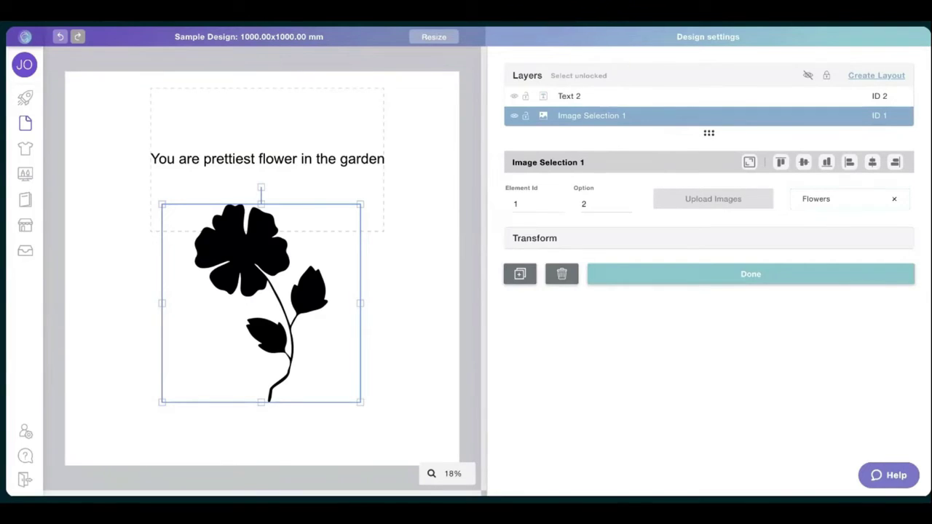
left_click(319, 155)
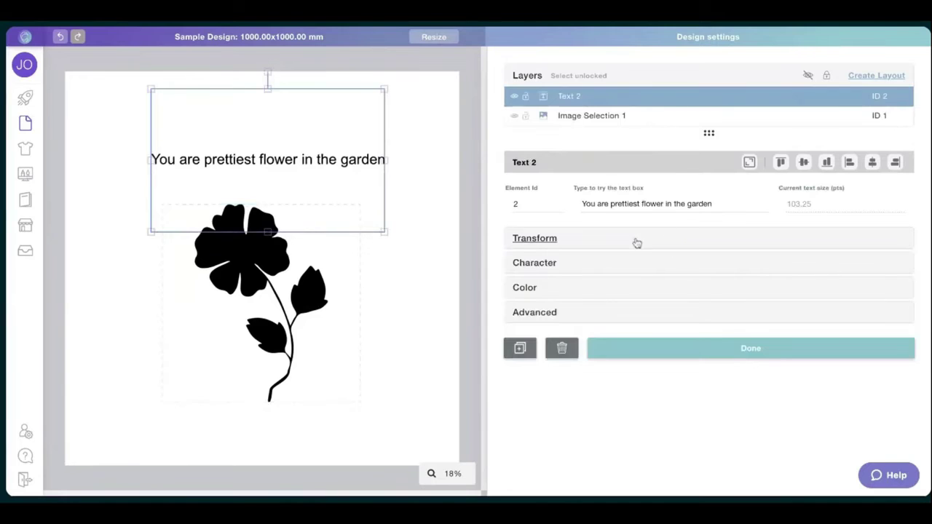
- Open the phrase's Character settings and try, then remove, the Bride Fonts library
left_click(637, 242)
left_click(622, 369)
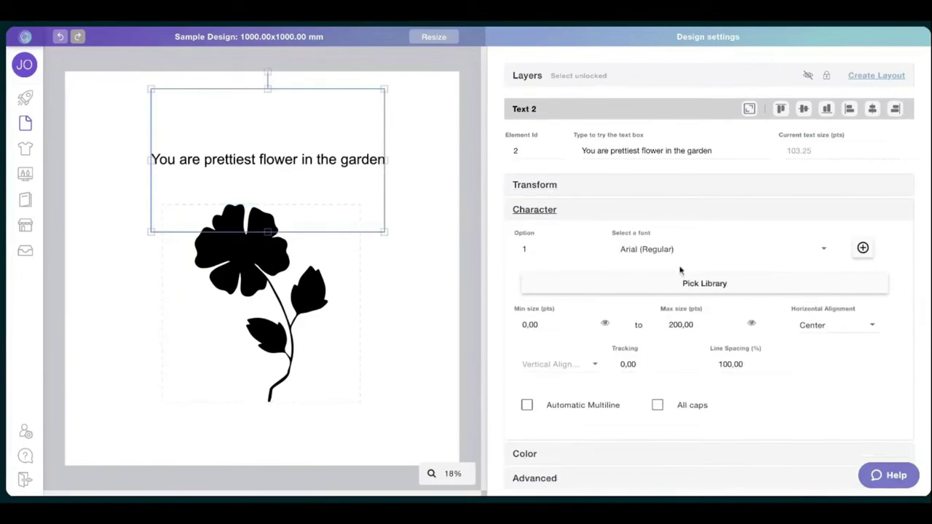
left_click(722, 248)
scroll(697, 282, "down", 5)
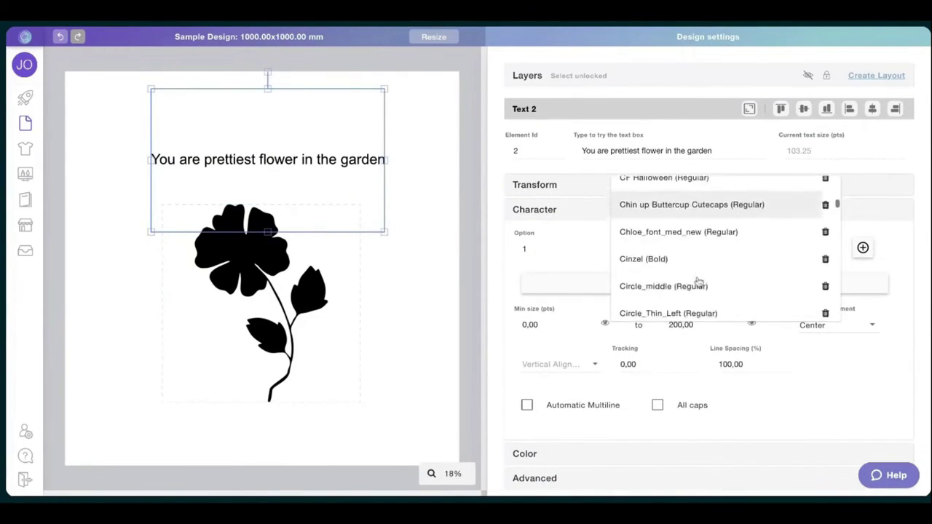
scroll(698, 281, "down", 3)
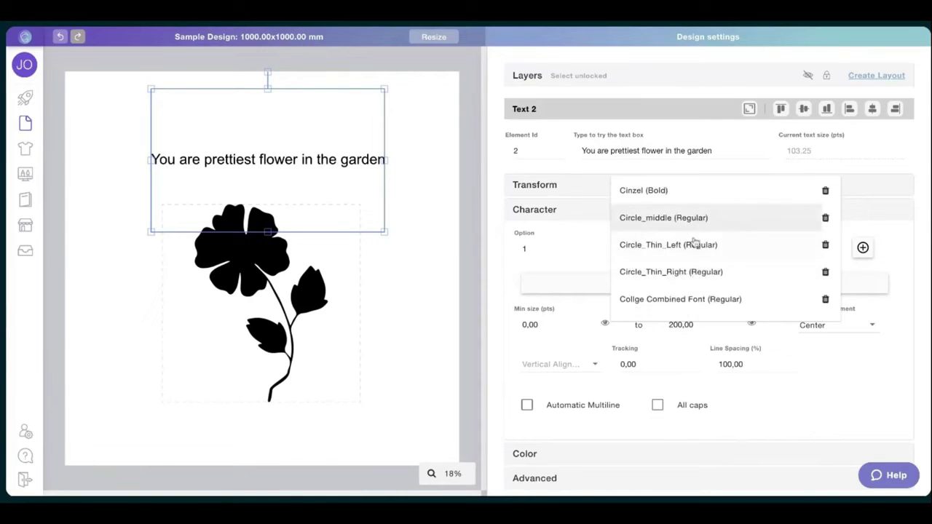
scroll(689, 252, "down", 3)
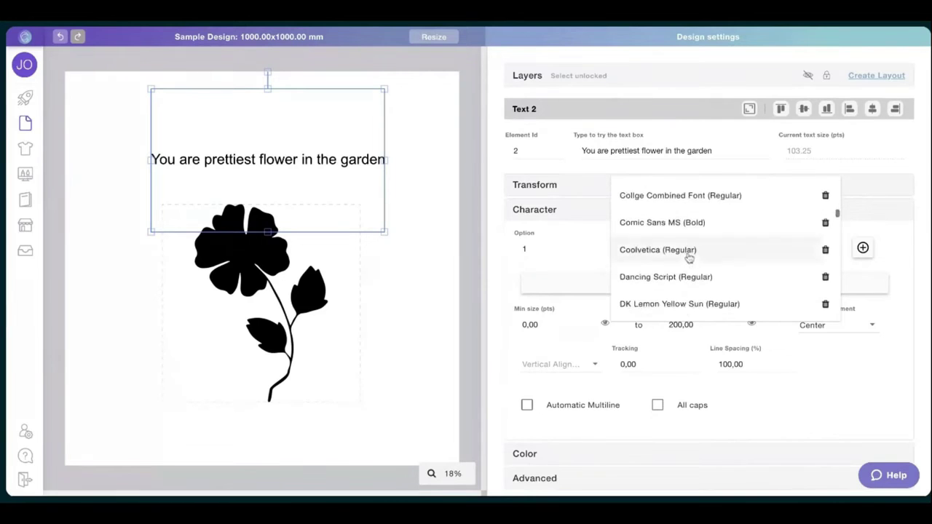
left_click(546, 265)
left_click(599, 285)
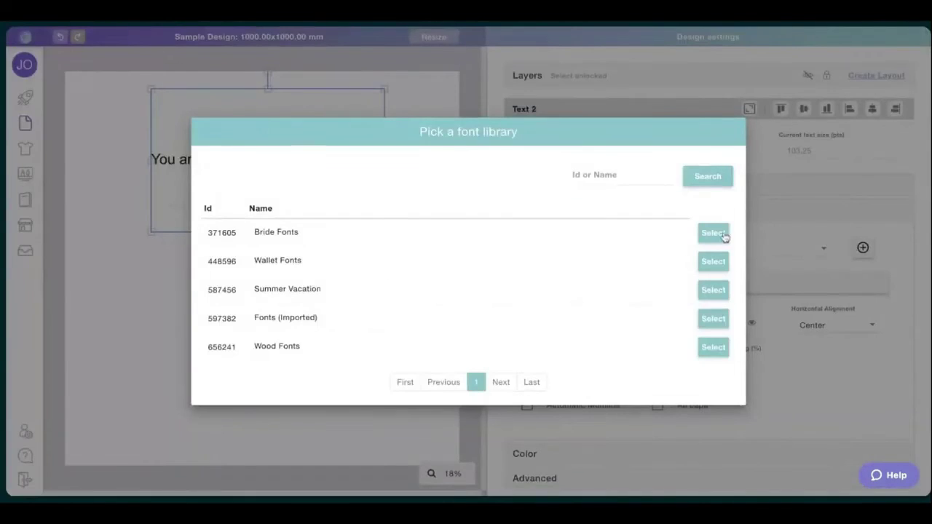
left_click(713, 233)
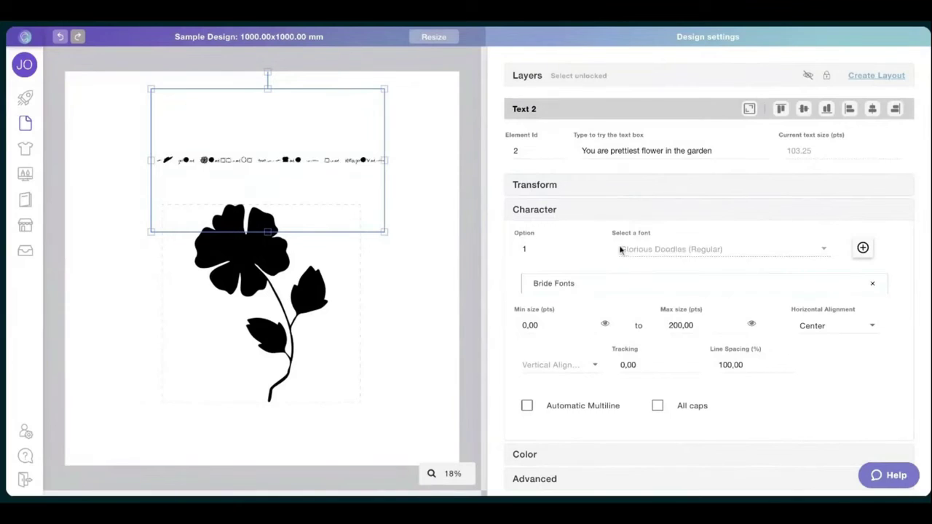
left_click(872, 283)
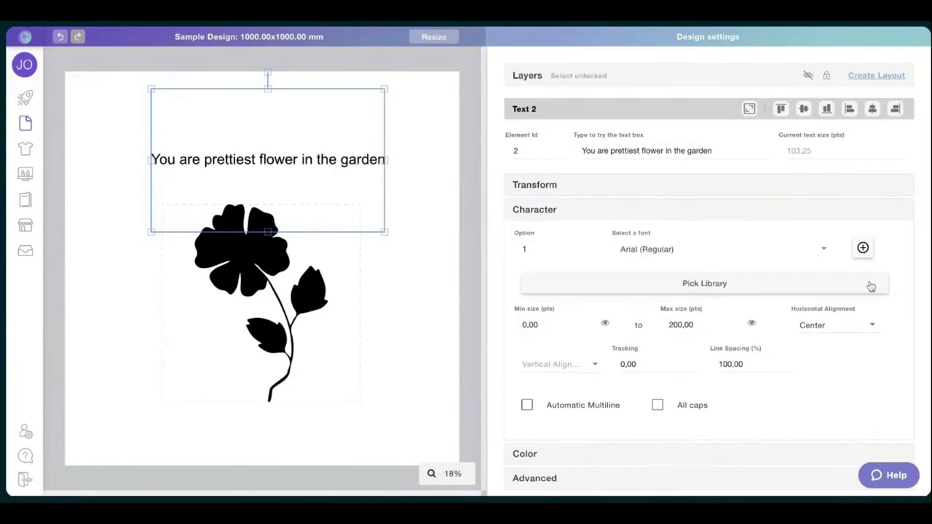
- Set the phrase's font to Comic Sans MS (Bold) as font option 1, then deselect it
left_click(772, 249)
scroll(710, 285, "down", 5)
left_click(684, 254)
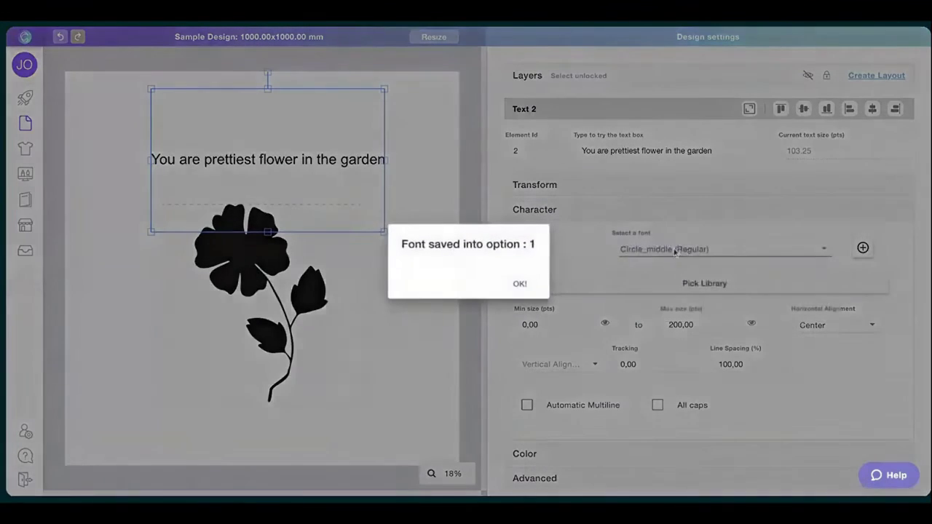
left_click(518, 284)
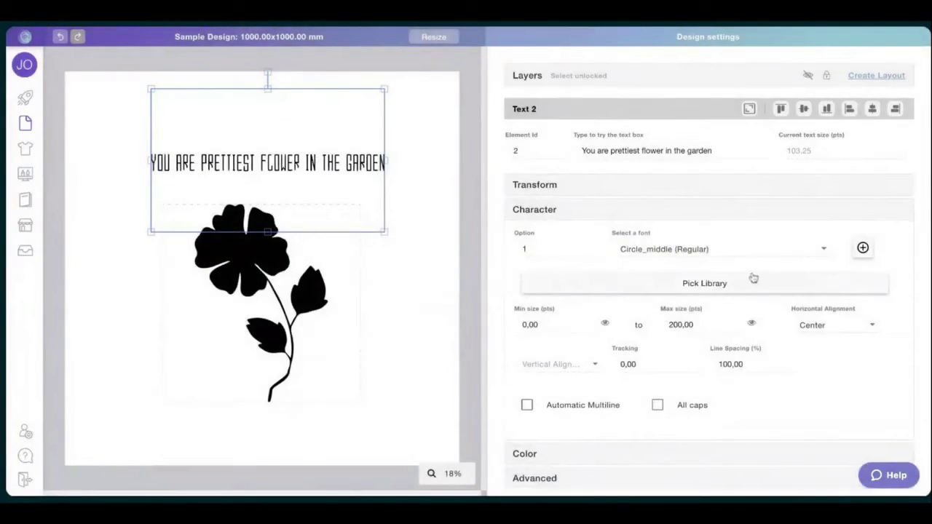
left_click(743, 249)
scroll(718, 292, "down", 3)
left_click(677, 247)
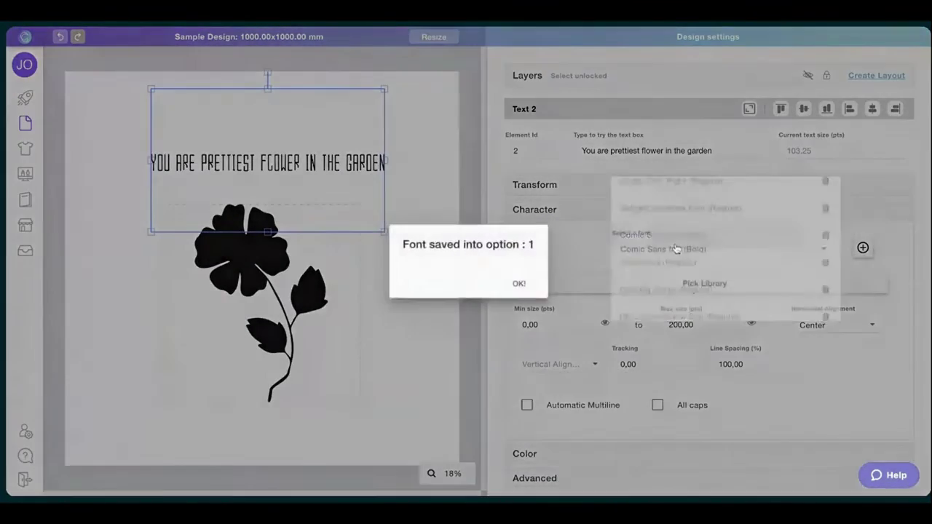
left_click(529, 284)
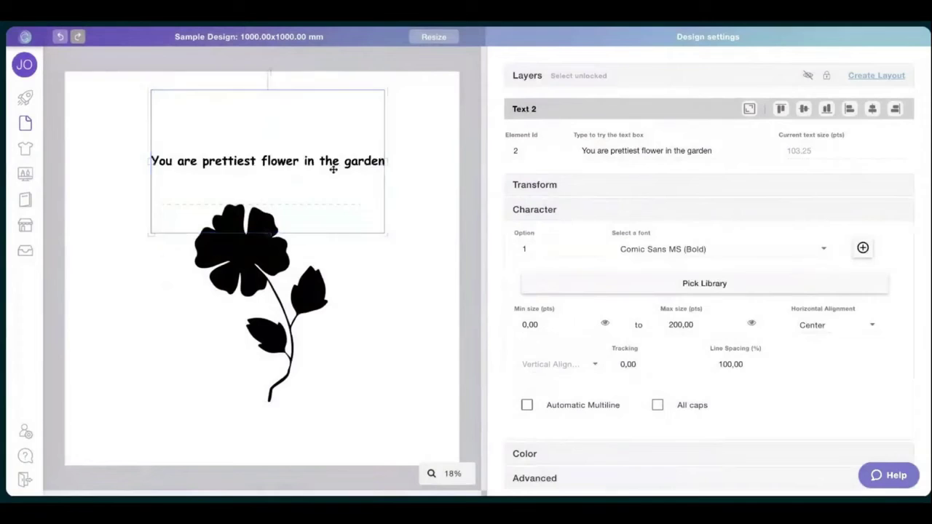
left_click(412, 174)
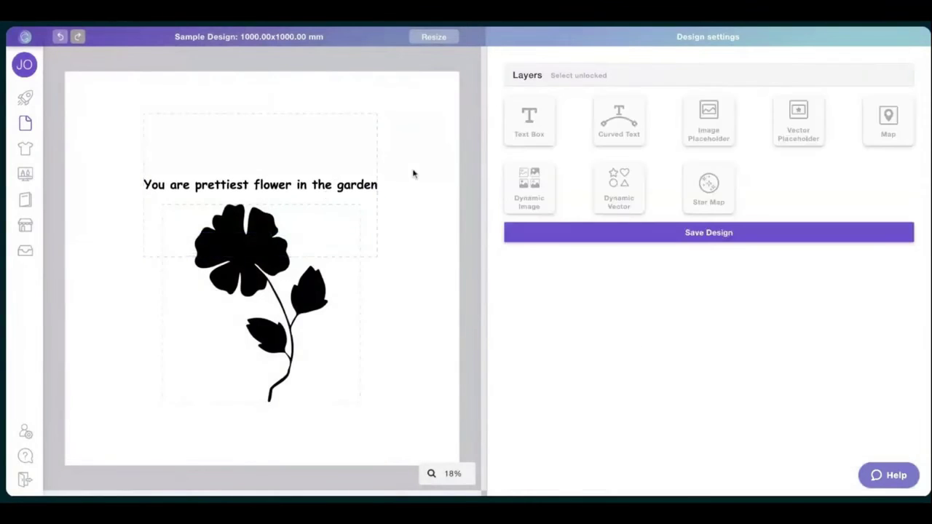
- Switch the flower image to option 3's slender stem and close its settings
left_click(276, 278)
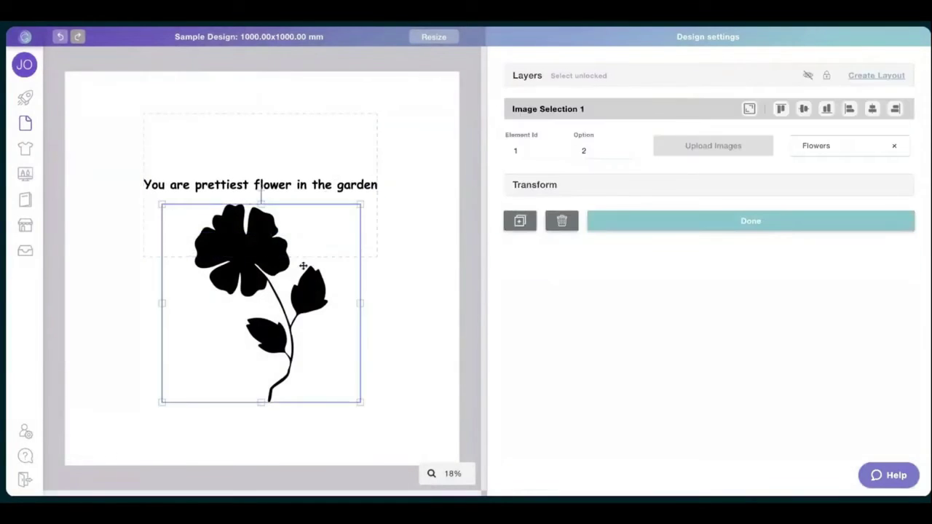
left_click(626, 148)
left_click(626, 148)
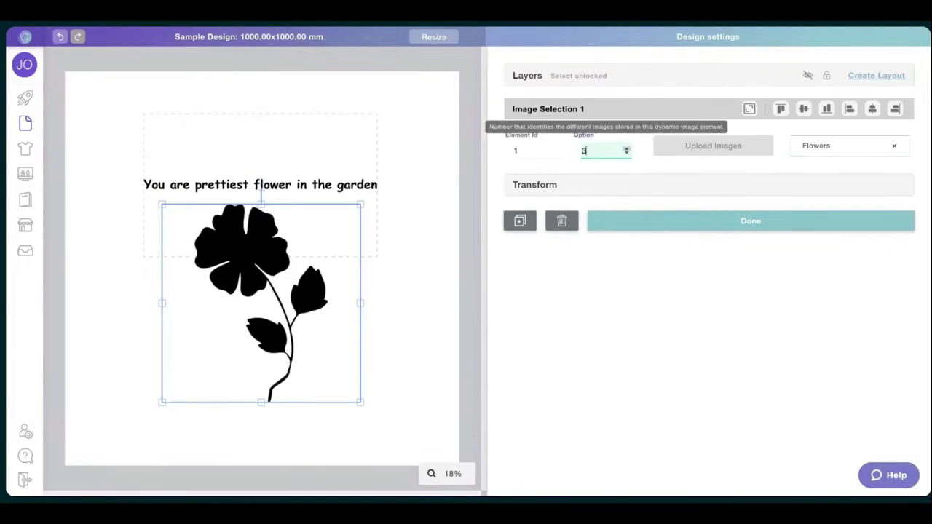
left_click(657, 227)
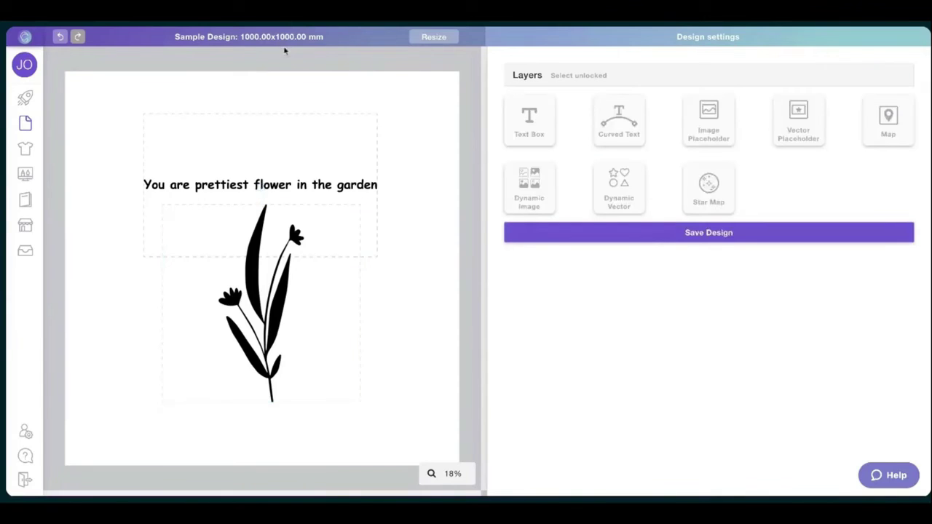
- Resize the design page to 500 × 500 mm
left_click(435, 37)
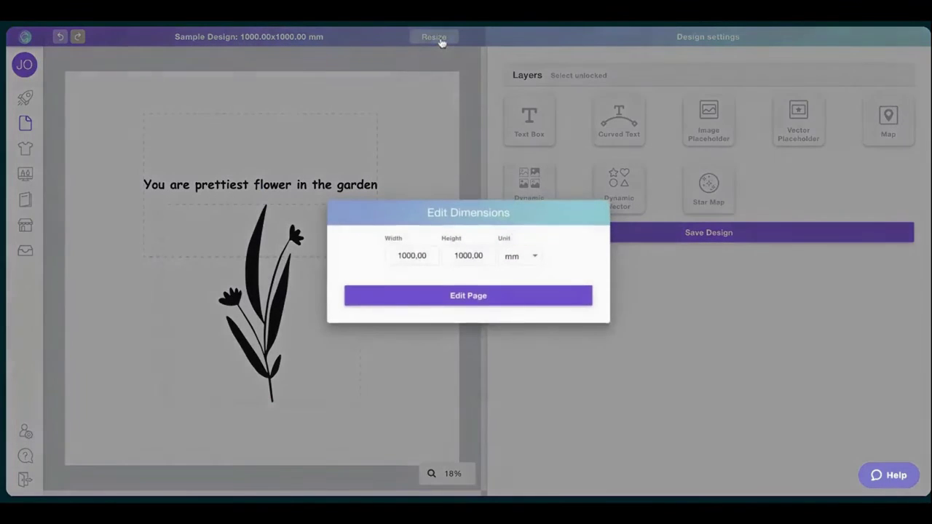
left_click(523, 258)
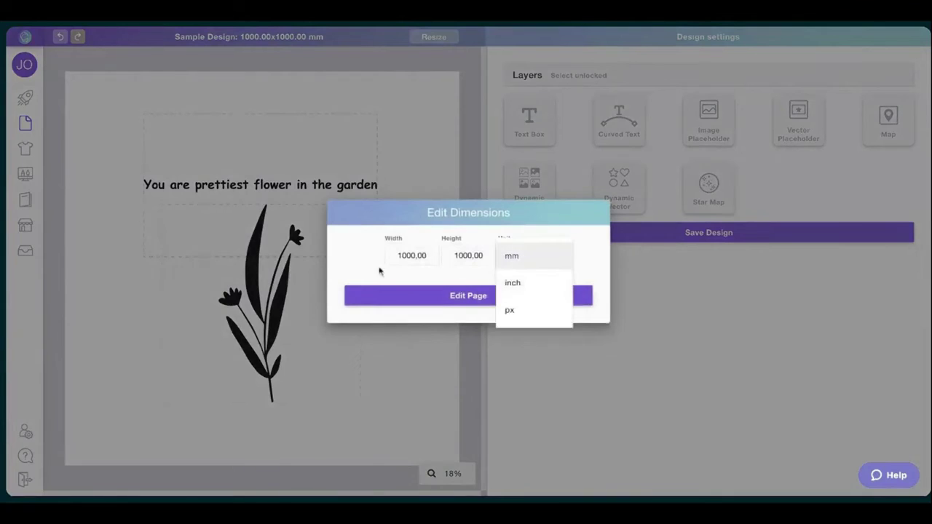
left_click(430, 255)
double_click(432, 256)
type("1")
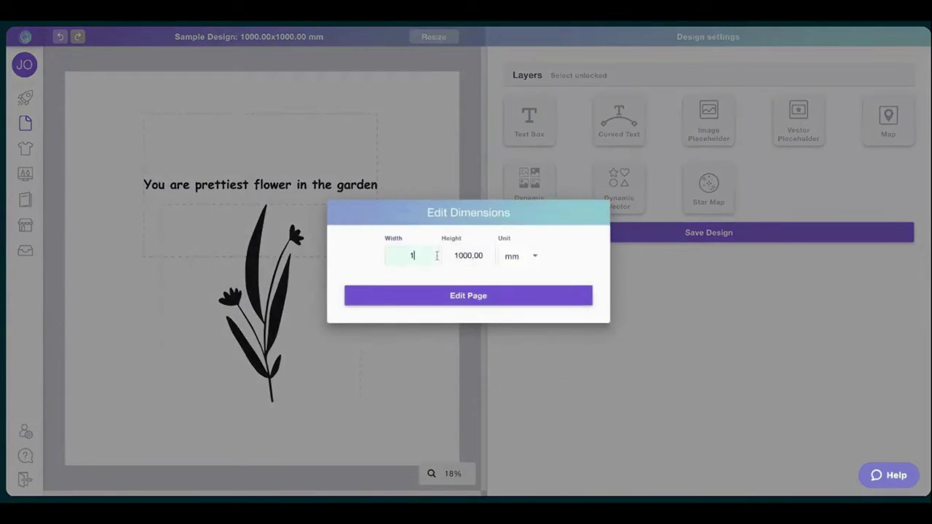
type("00")
left_click(486, 256)
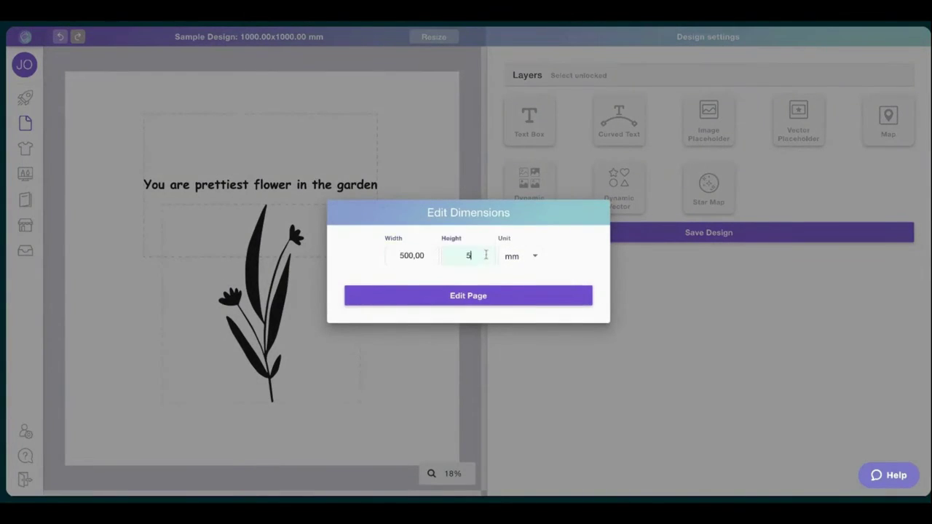
type("500")
left_click(462, 298)
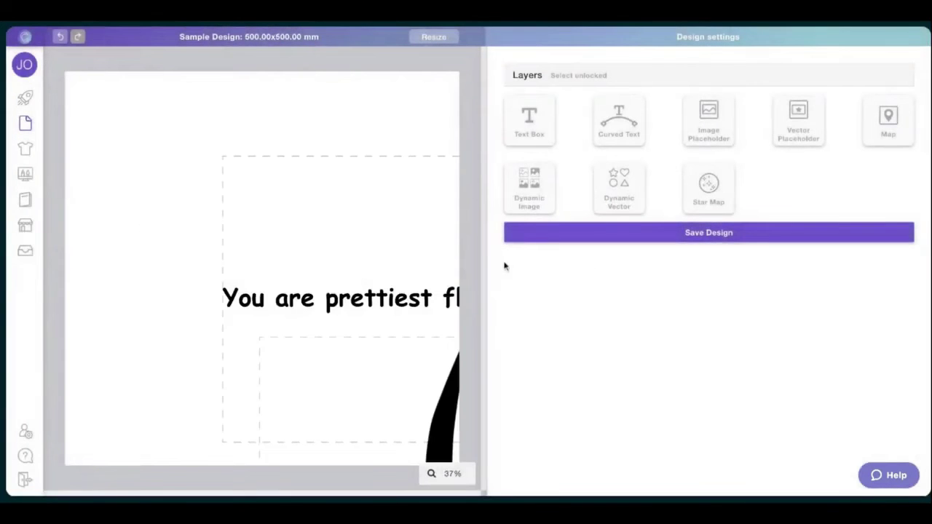
- Select the phrase and flower together and scale them to fit the page at 75% zoom
left_click_drag(102, 169, 317, 323)
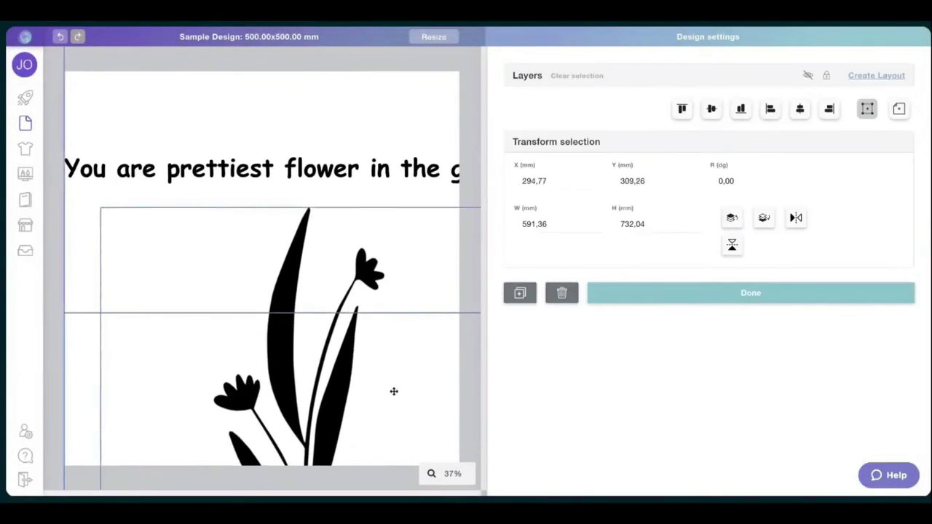
scroll(393, 391, "down", 2)
scroll(393, 391, "down", 4)
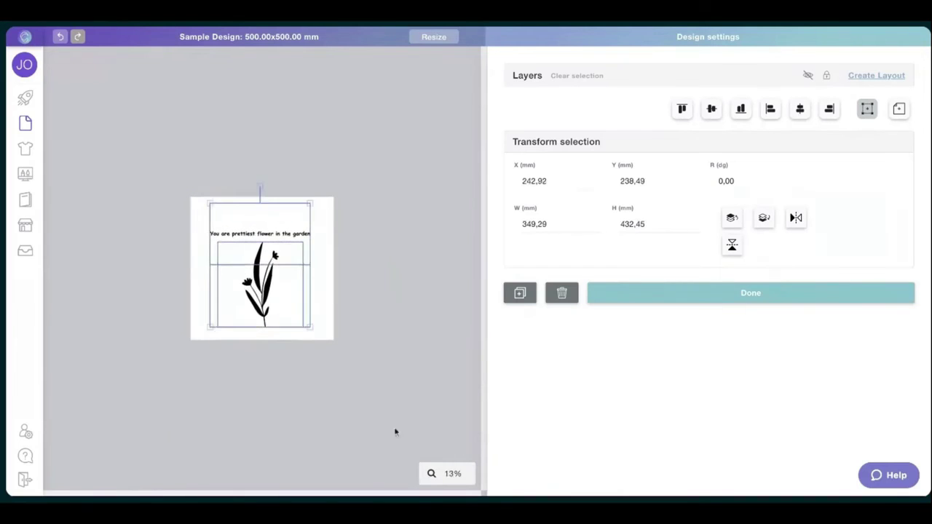
left_click(431, 475)
left_click(456, 386)
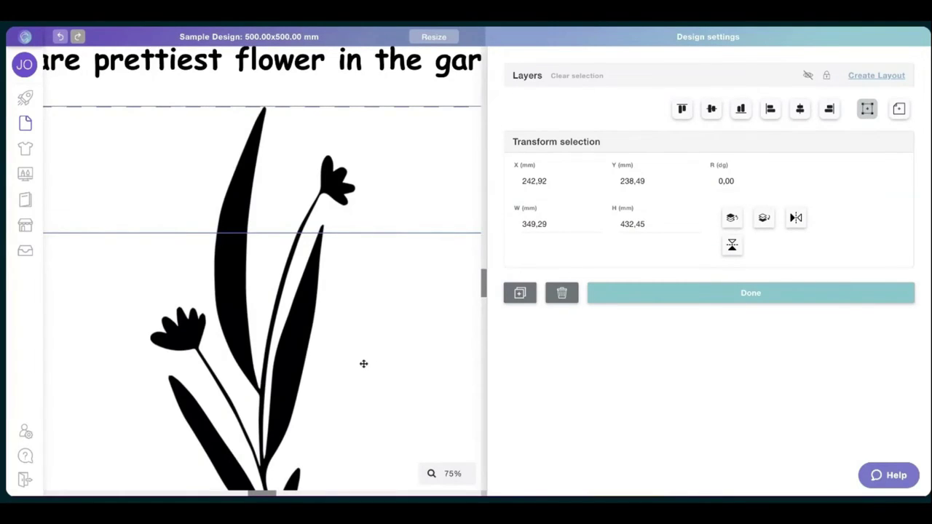
scroll(366, 350, "down", 5)
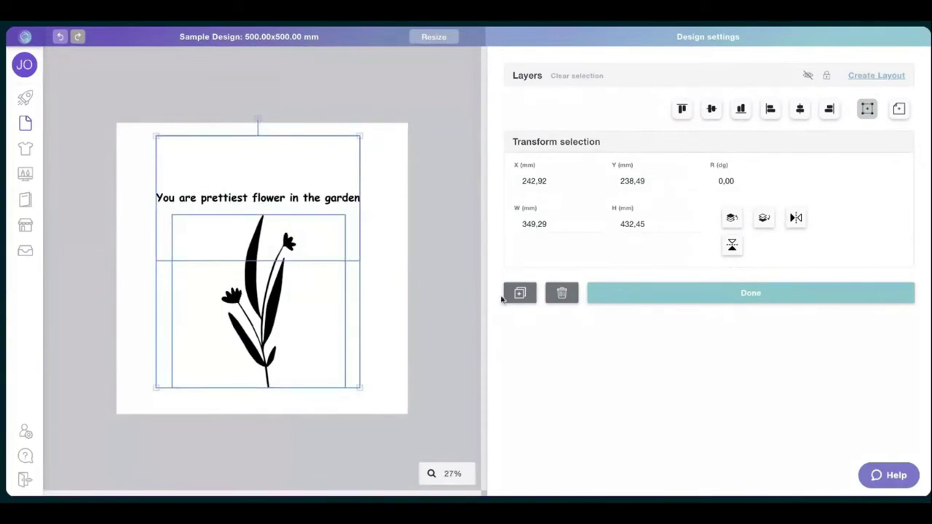
left_click(641, 293)
- Save the Sample Design and confirm the Design Saved dialog to return to Store designs
left_click(695, 229)
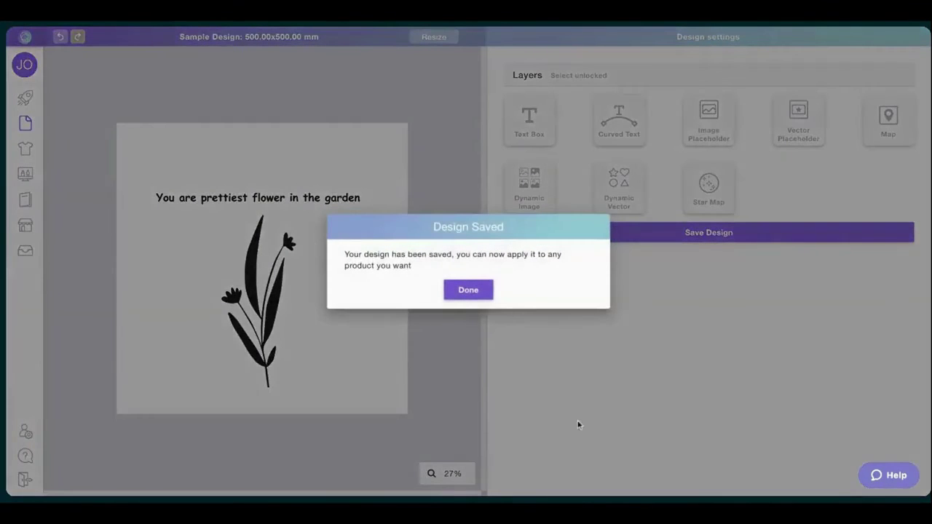
left_click(466, 290)
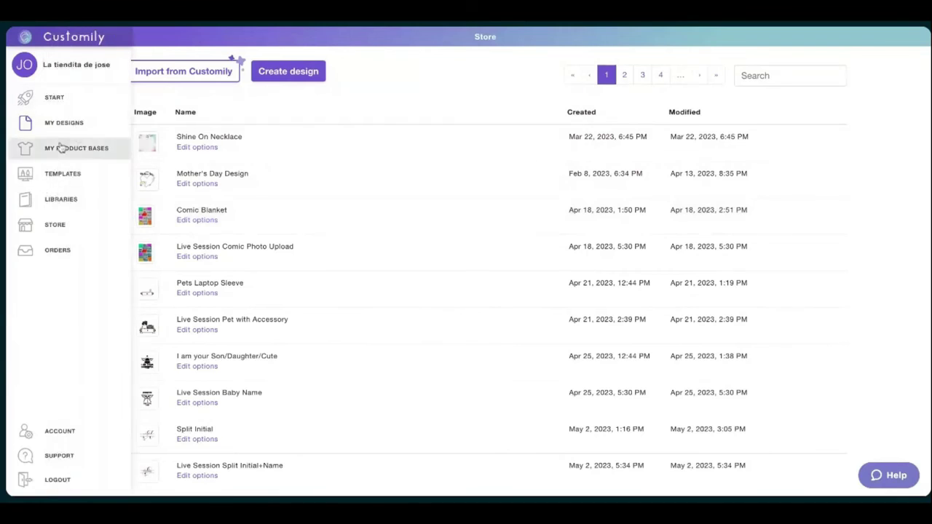
- Return to the store home page and dismiss the Update Permissions prompt
left_click(63, 148)
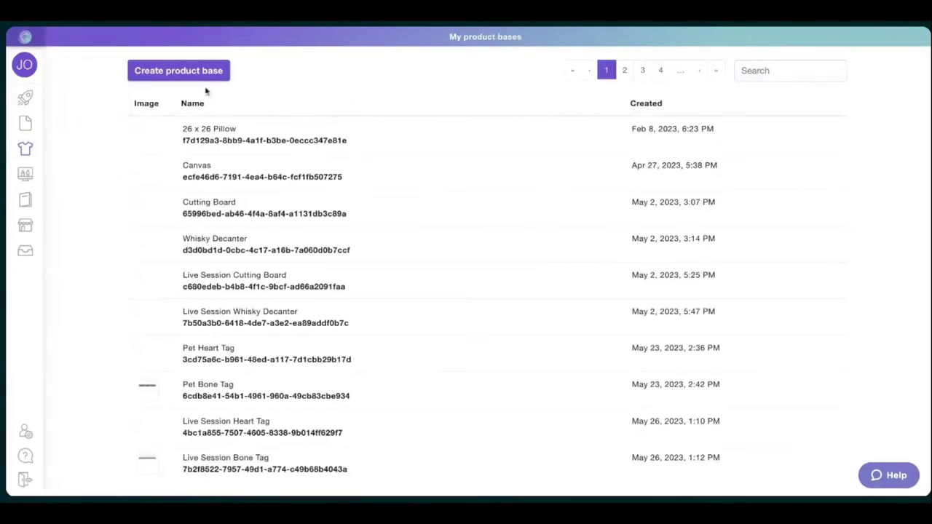
left_click(29, 97)
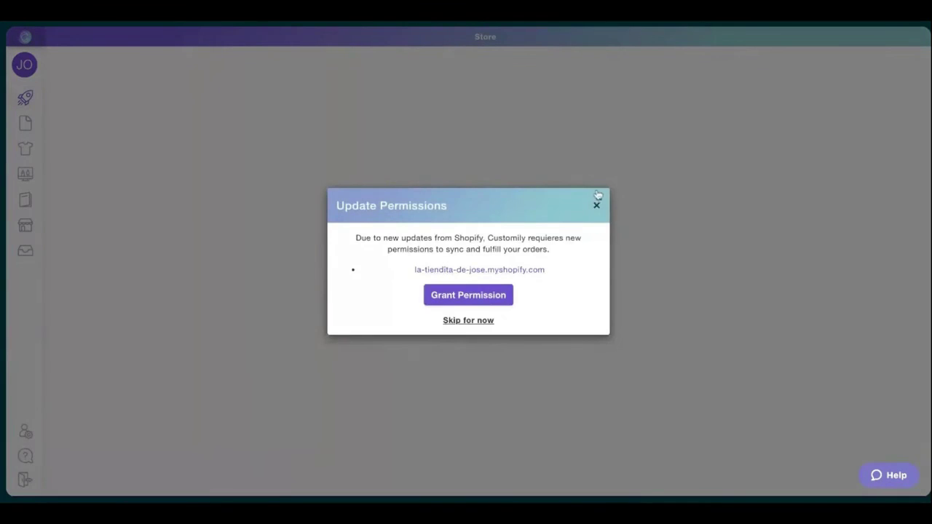
left_click(598, 201)
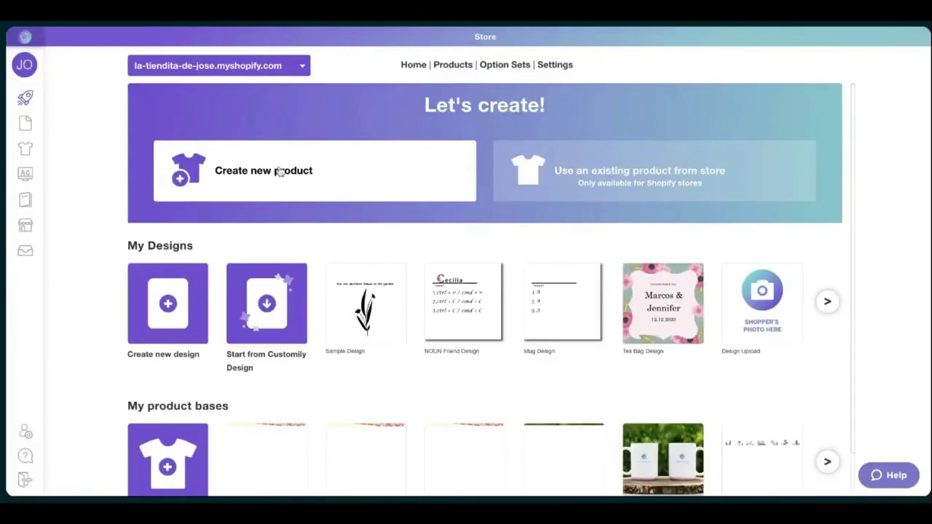
- Create a 26 x 26 Pillow product from own bases in Ivory, Peach and Powder Pink
left_click(283, 171)
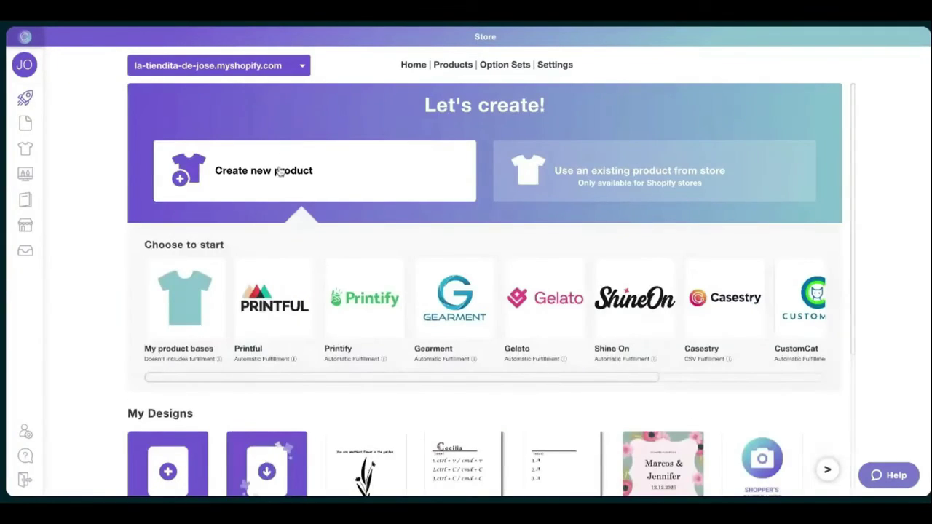
left_click(168, 308)
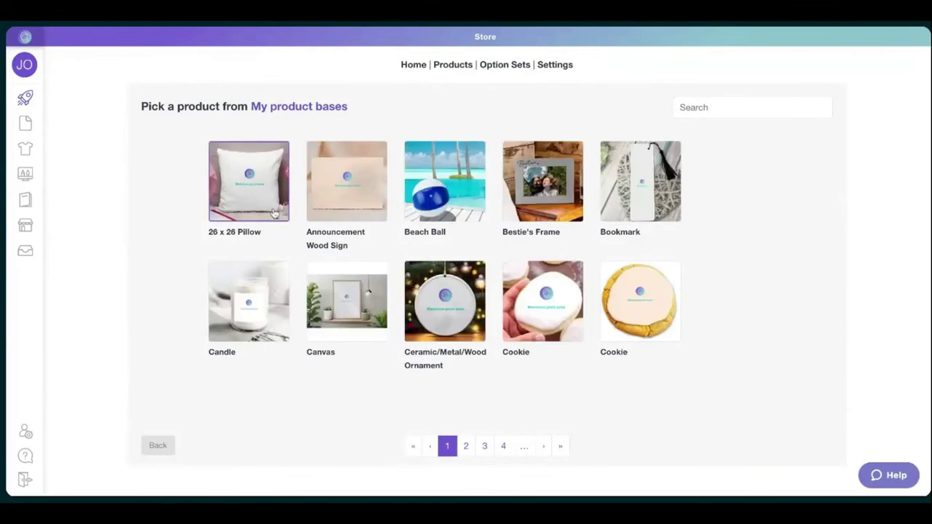
left_click(274, 212)
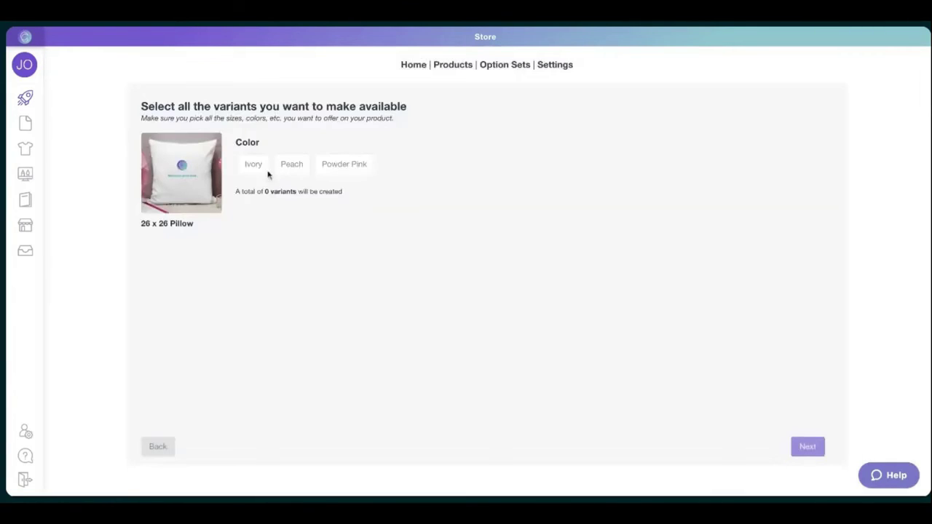
left_click(253, 165)
left_click(296, 164)
left_click(366, 168)
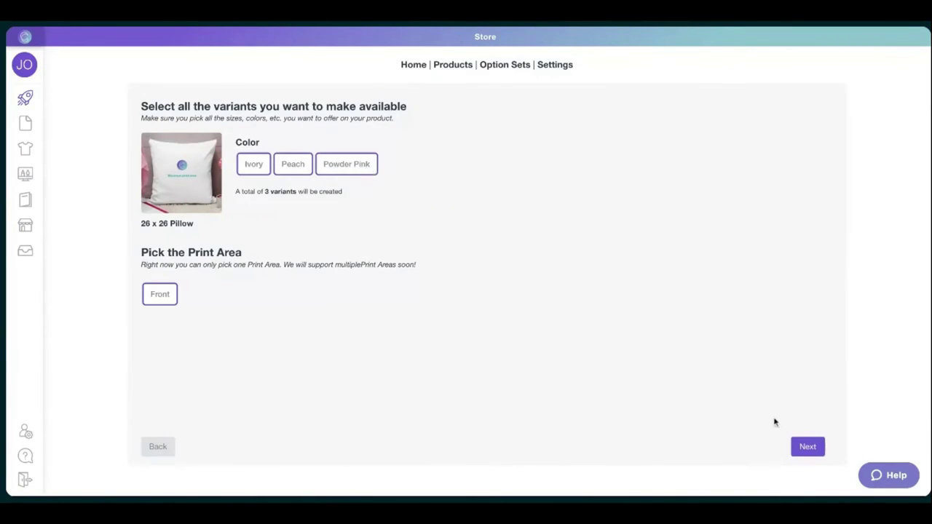
left_click(801, 447)
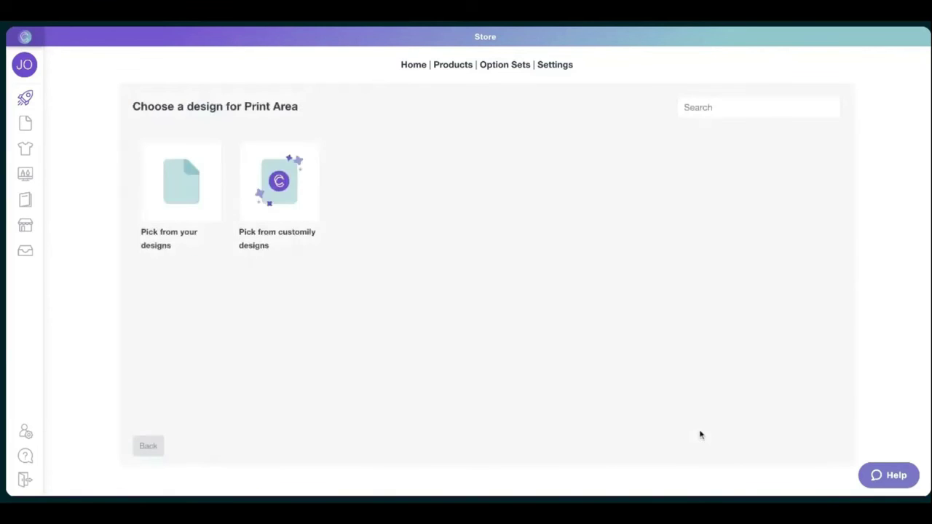
- Search saved designs for 'sample' and apply the Sample Design with the flower
left_click(164, 188)
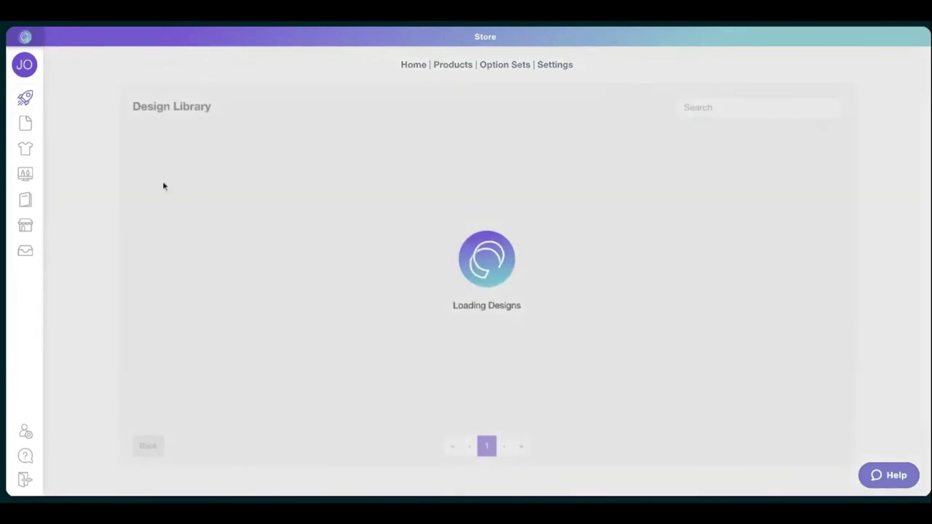
left_click(729, 108)
type("sample")
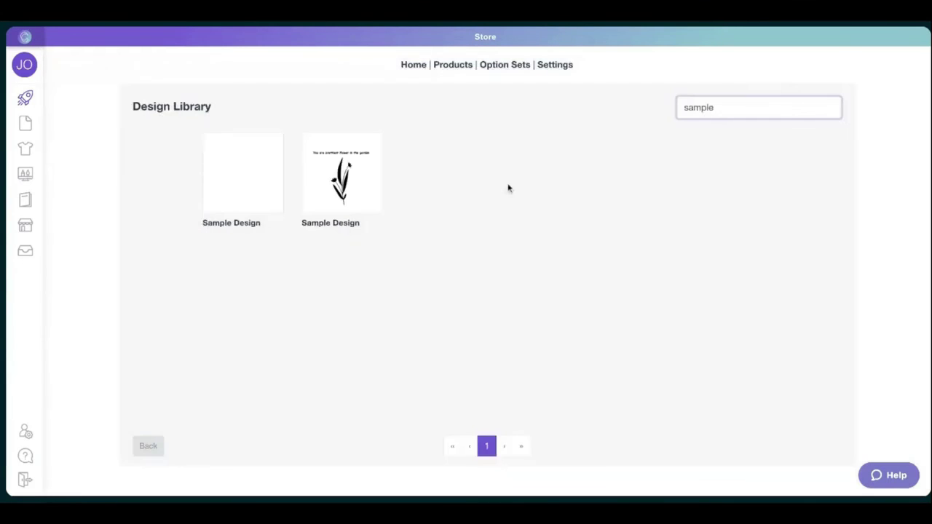
left_click(362, 173)
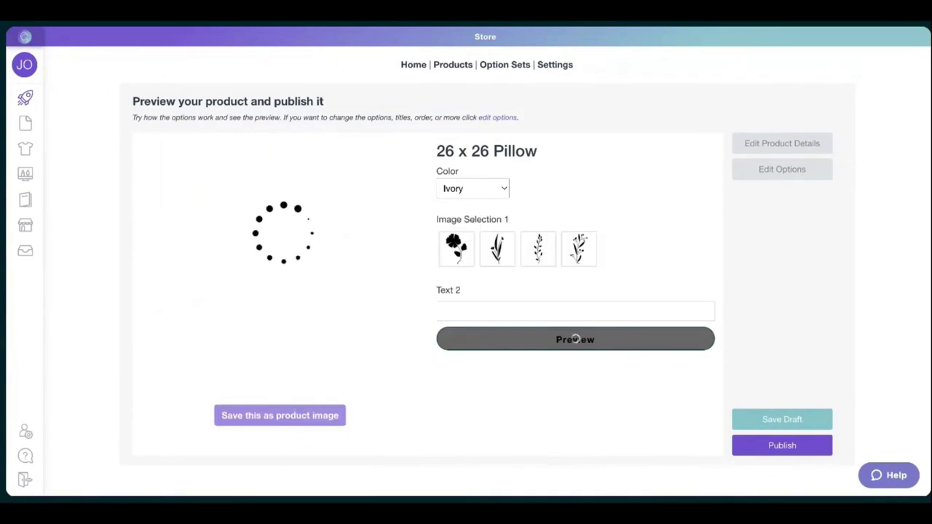
- Preview the pillow in Peach with the third flower and the phrase 'Father and daughter'
left_click(460, 184)
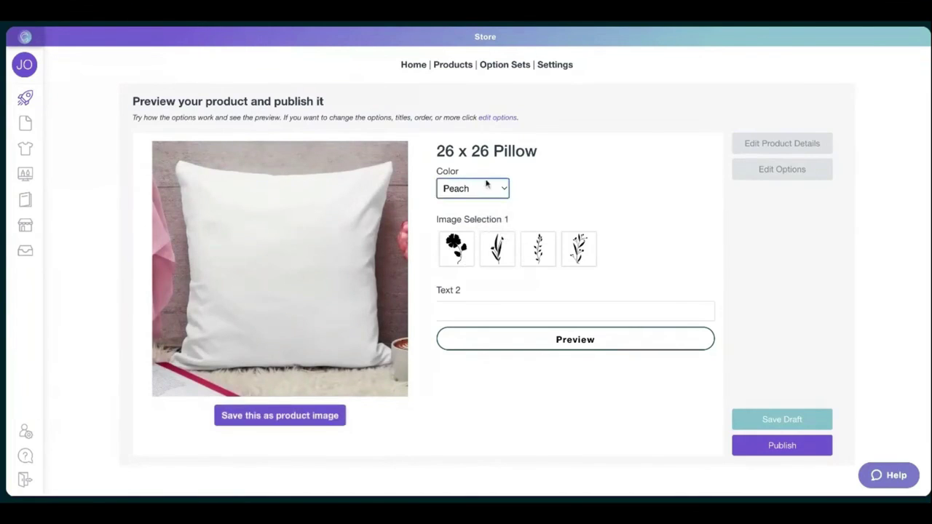
left_click(498, 248)
left_click(456, 248)
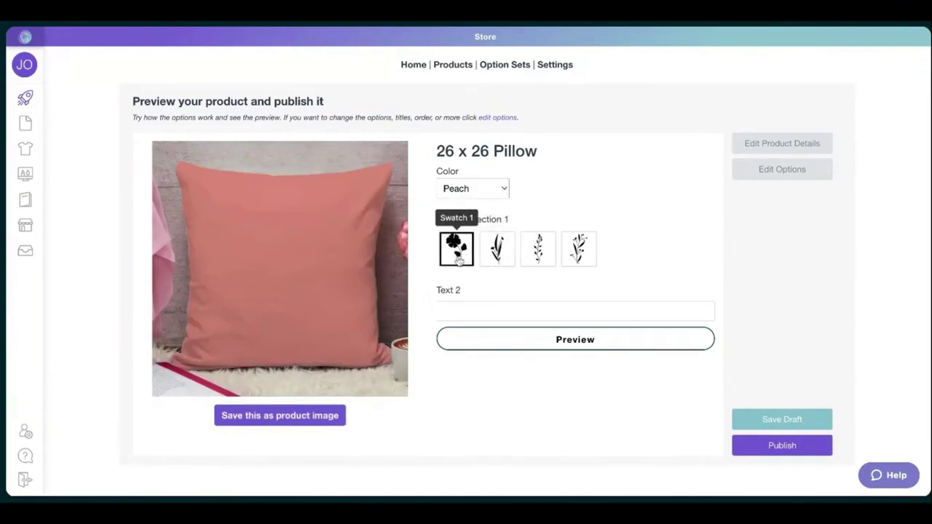
left_click(538, 248)
left_click(497, 311)
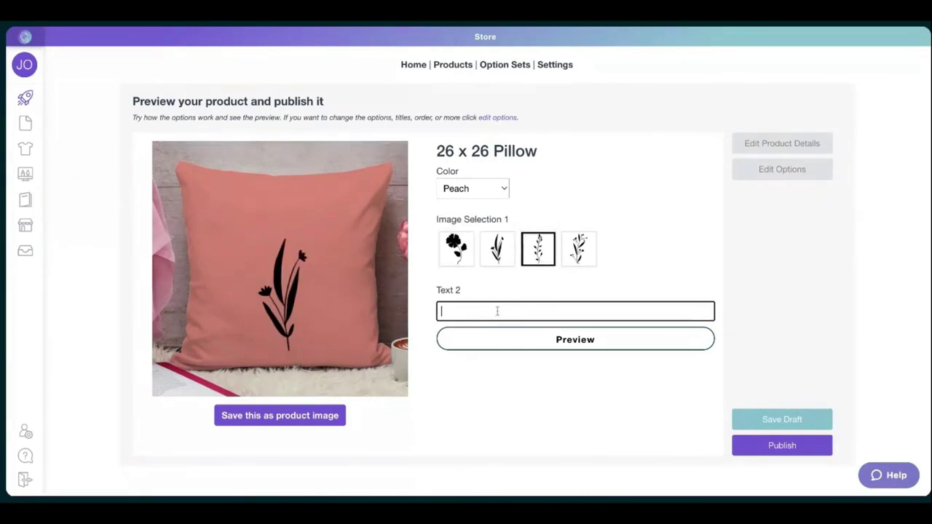
left_click(510, 327)
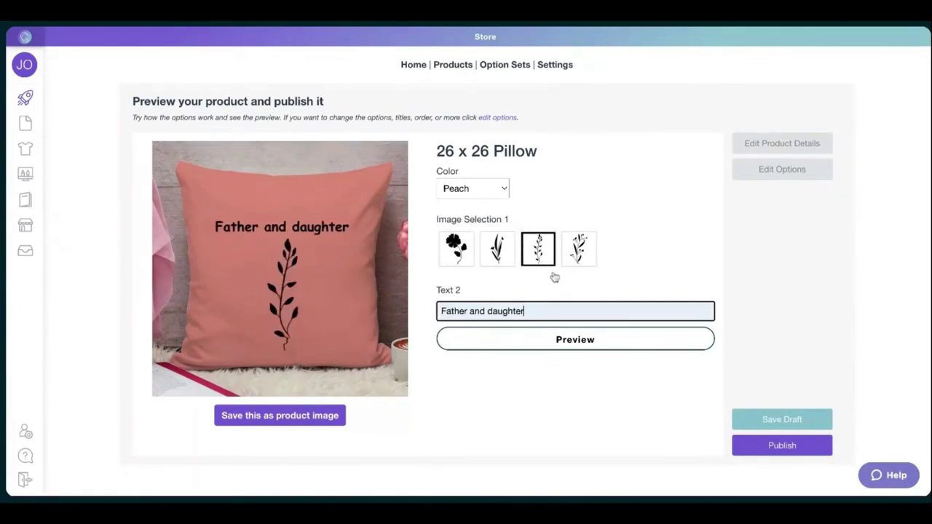